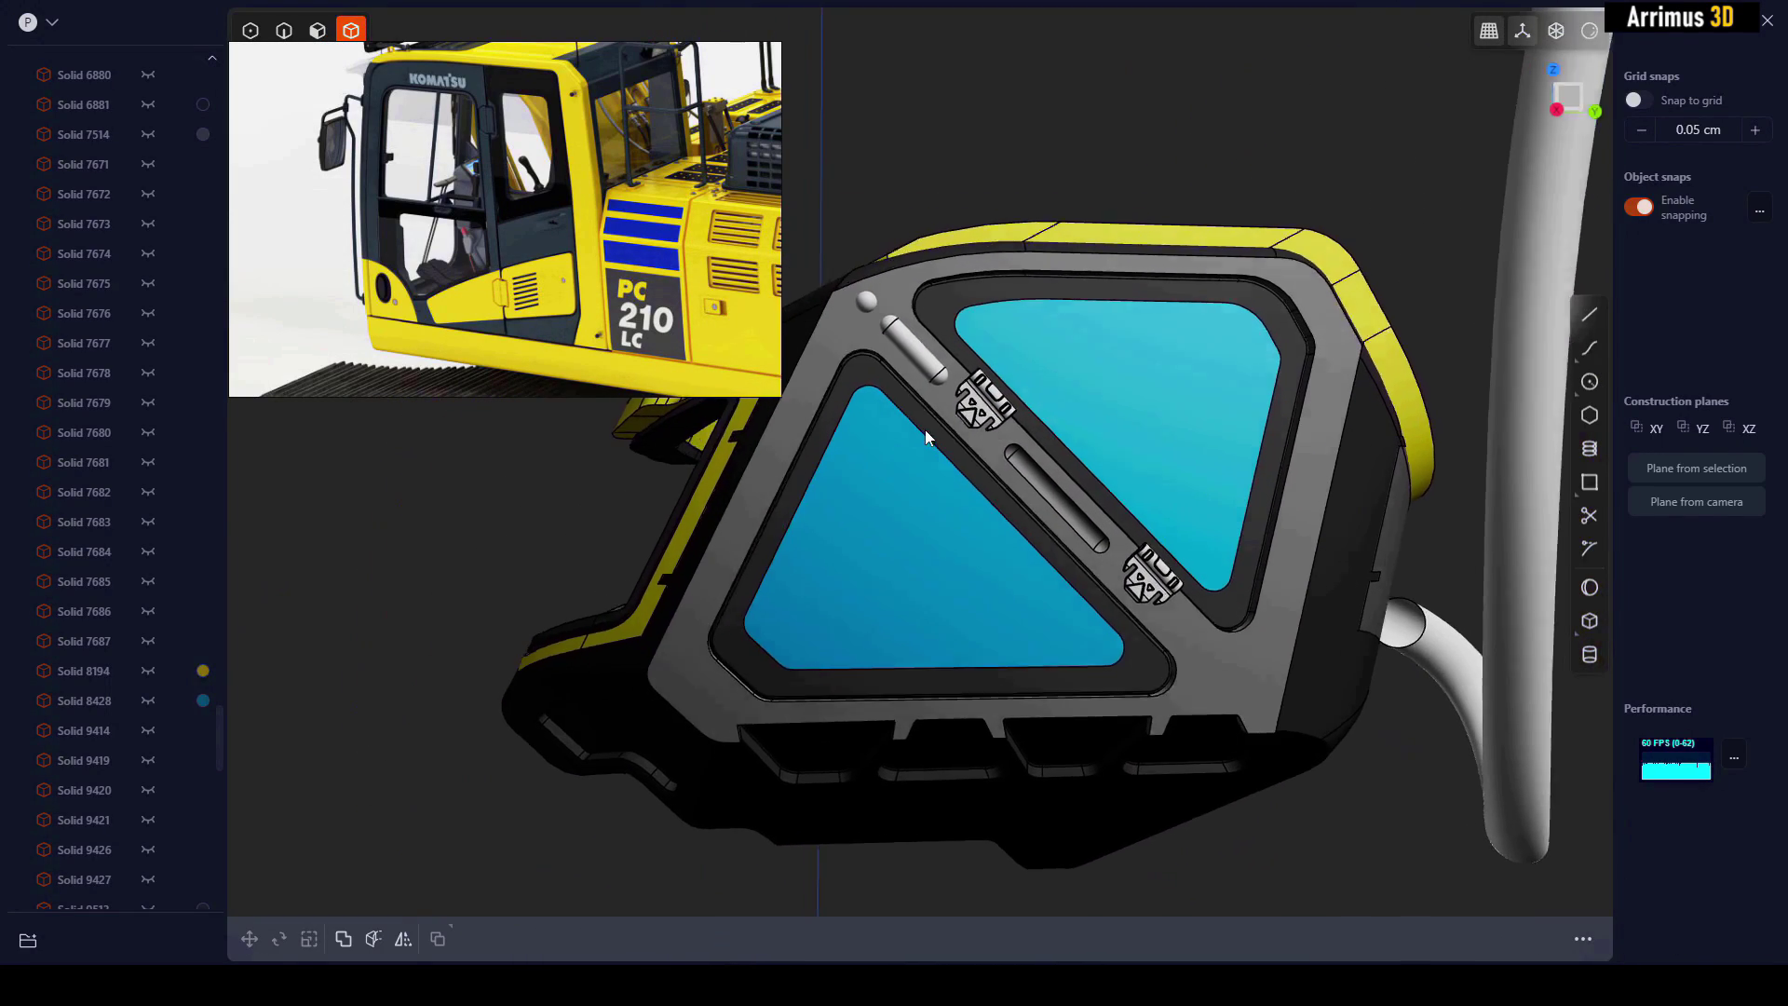
Step: Select the capsule part, start a move, then cancel it so the capsule stays put
{"action": "left_click", "coordinate": [924, 349]}
{"action": "key", "text": "g"}
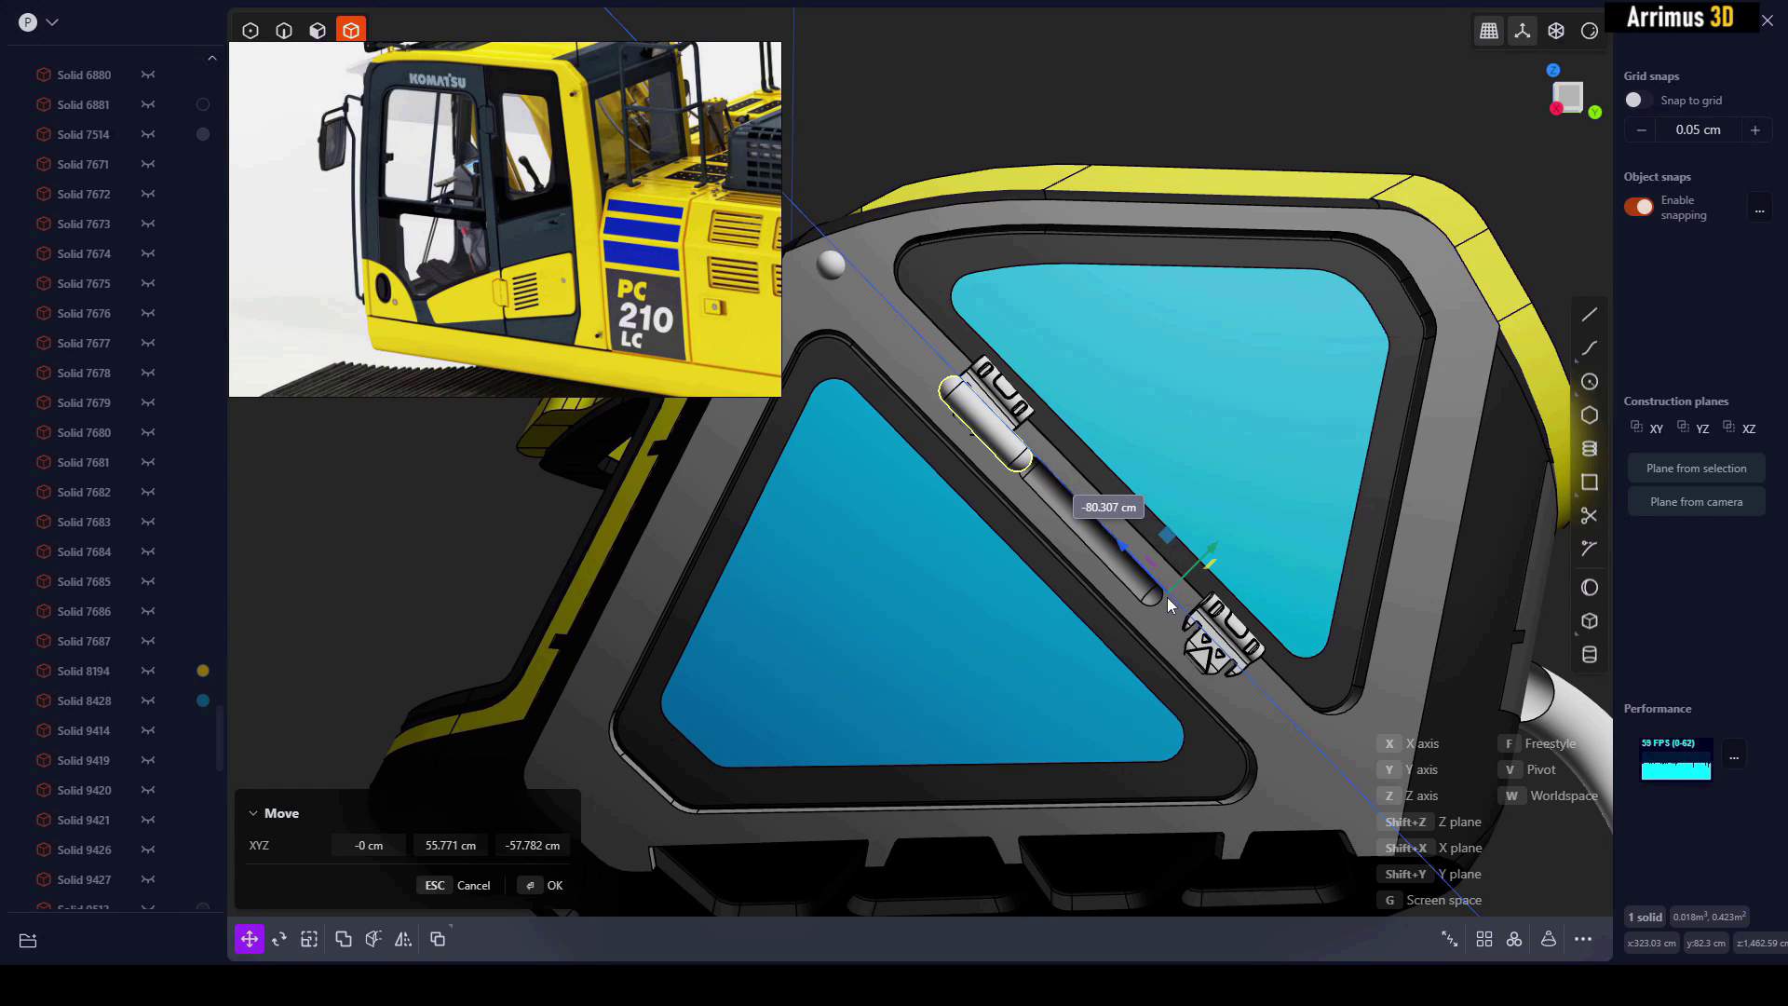
{"action": "key", "text": "Escape"}
{"action": "key", "text": "Escape"}
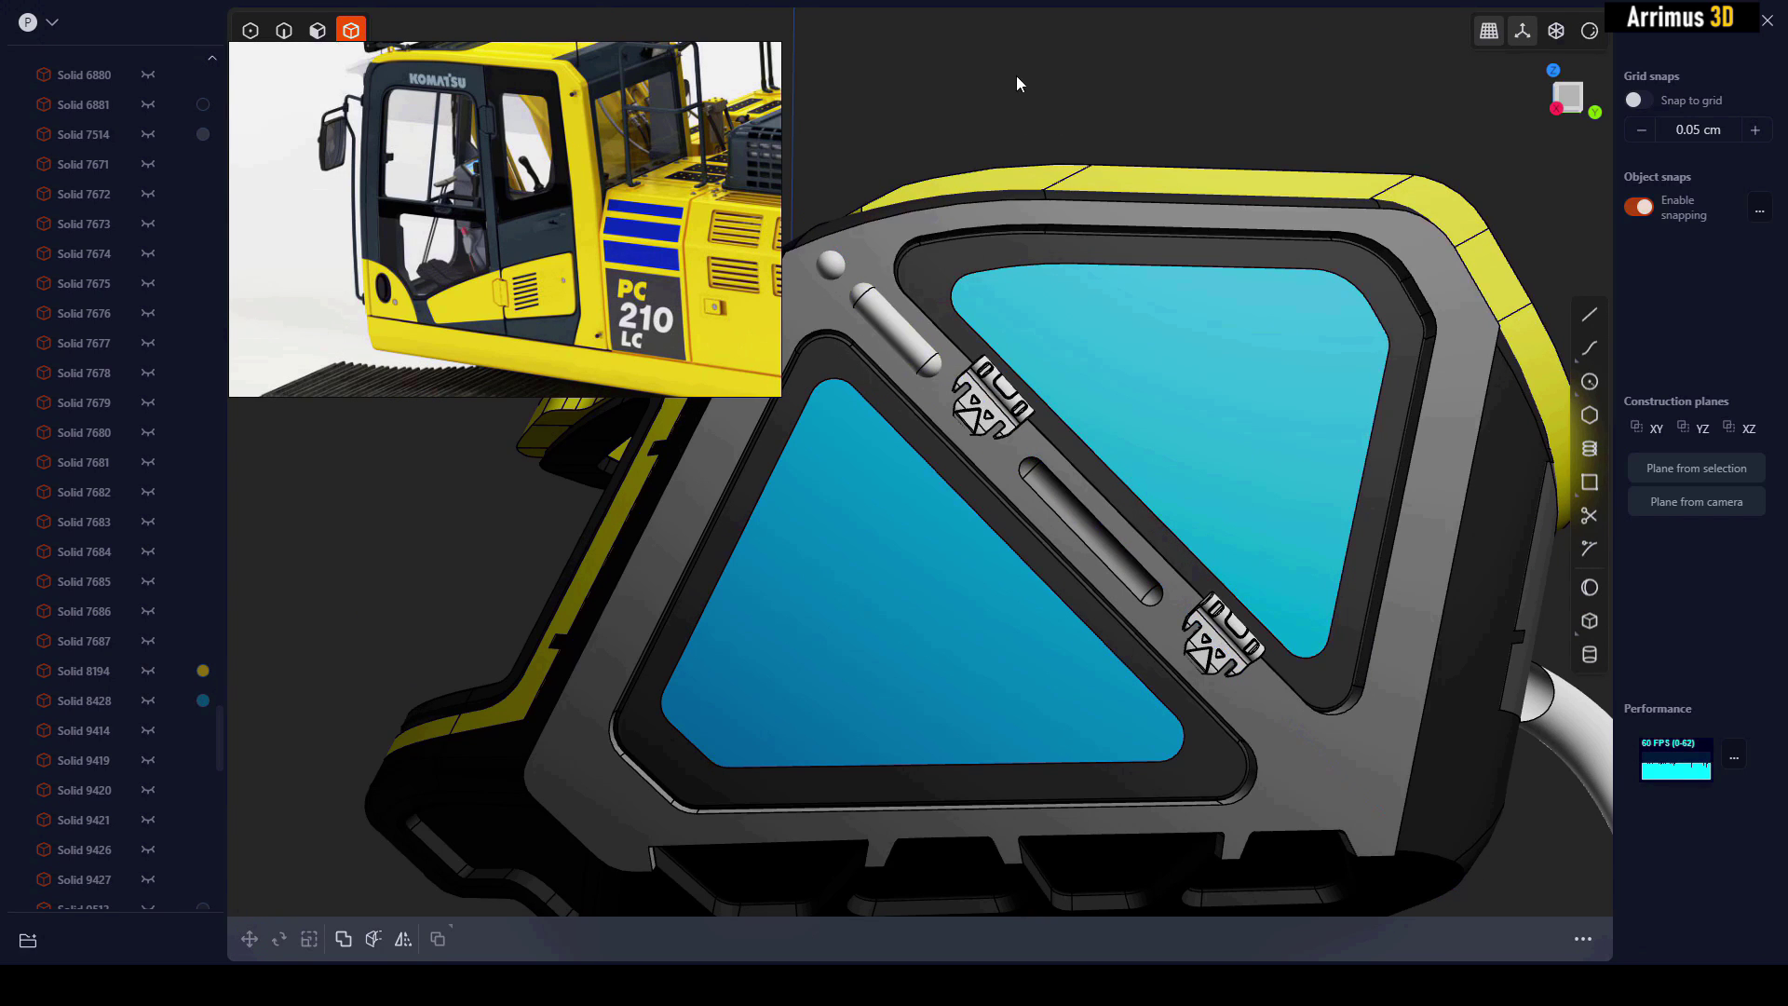
Step: Move the three arm-joint solids constrained to the Y axis
{"action": "left_click", "coordinate": [885, 322]}
{"action": "key", "text": "g"}
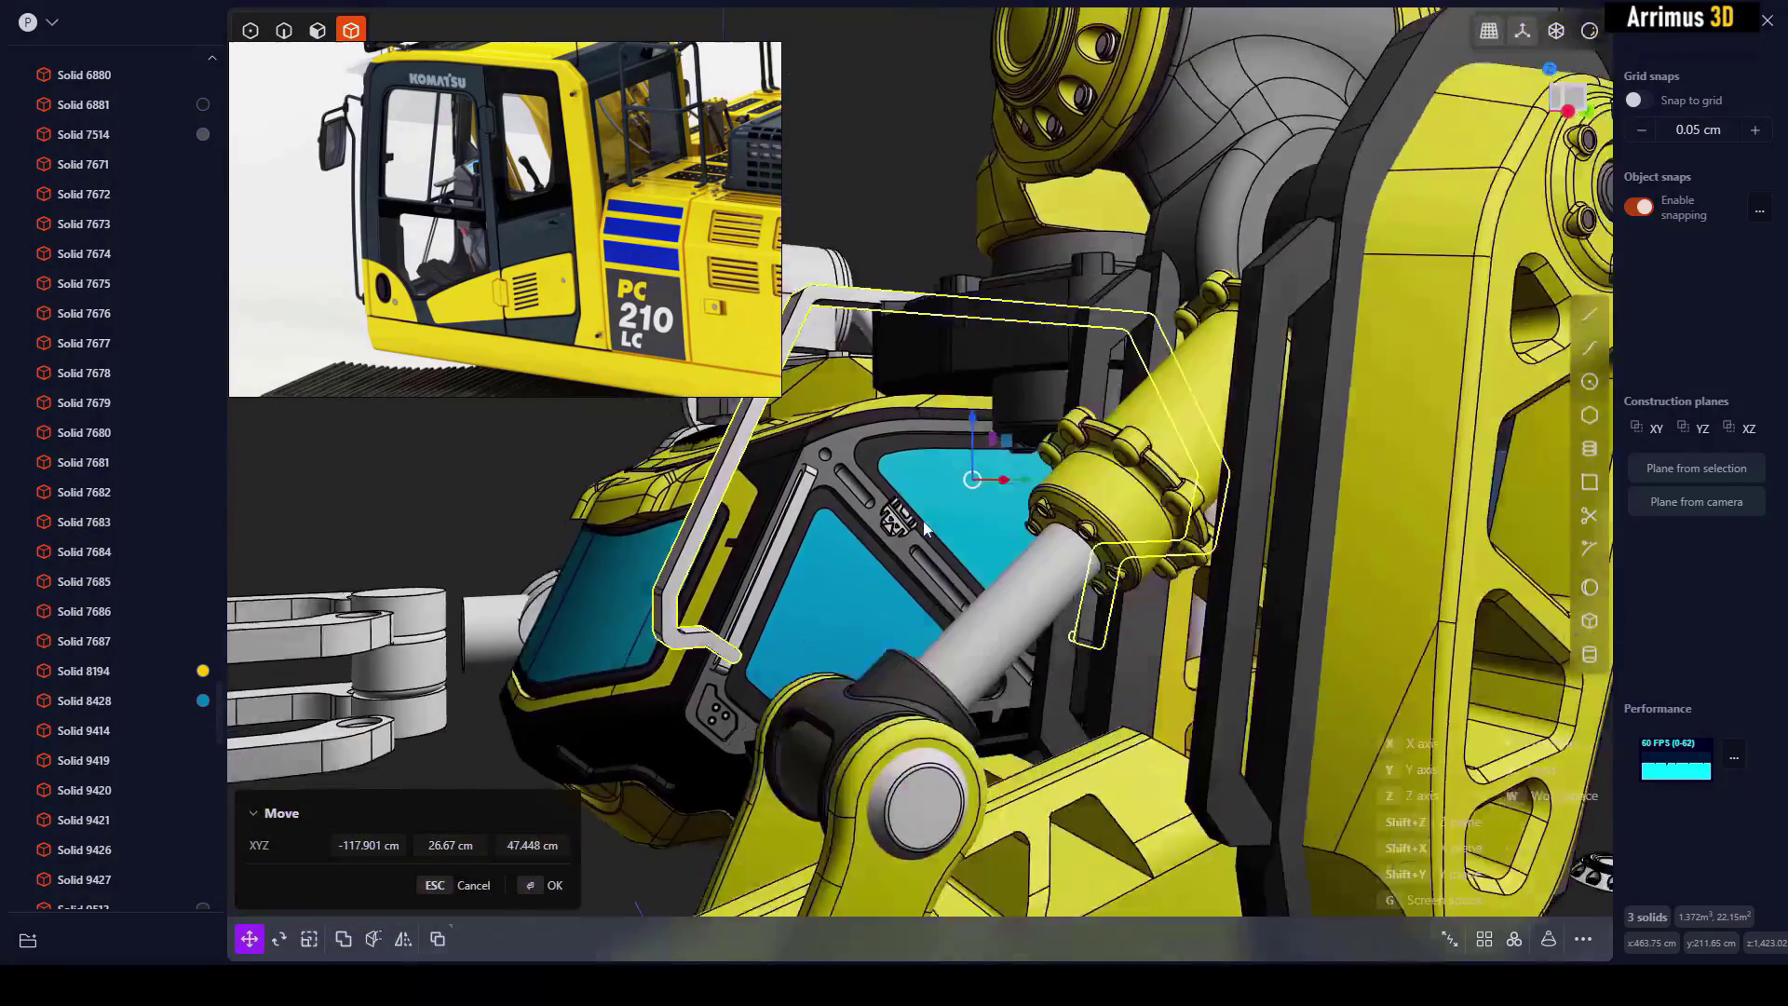
{"action": "mouse_move", "coordinate": [924, 522]}
{"action": "middle_mouse_down"}
{"action": "mouse_move", "coordinate": [885, 444]}
{"action": "mouse_move", "coordinate": [919, 338]}
{"action": "mouse_move", "coordinate": [1032, 462]}
{"action": "middle_mouse_up"}
{"action": "key", "text": "y"}
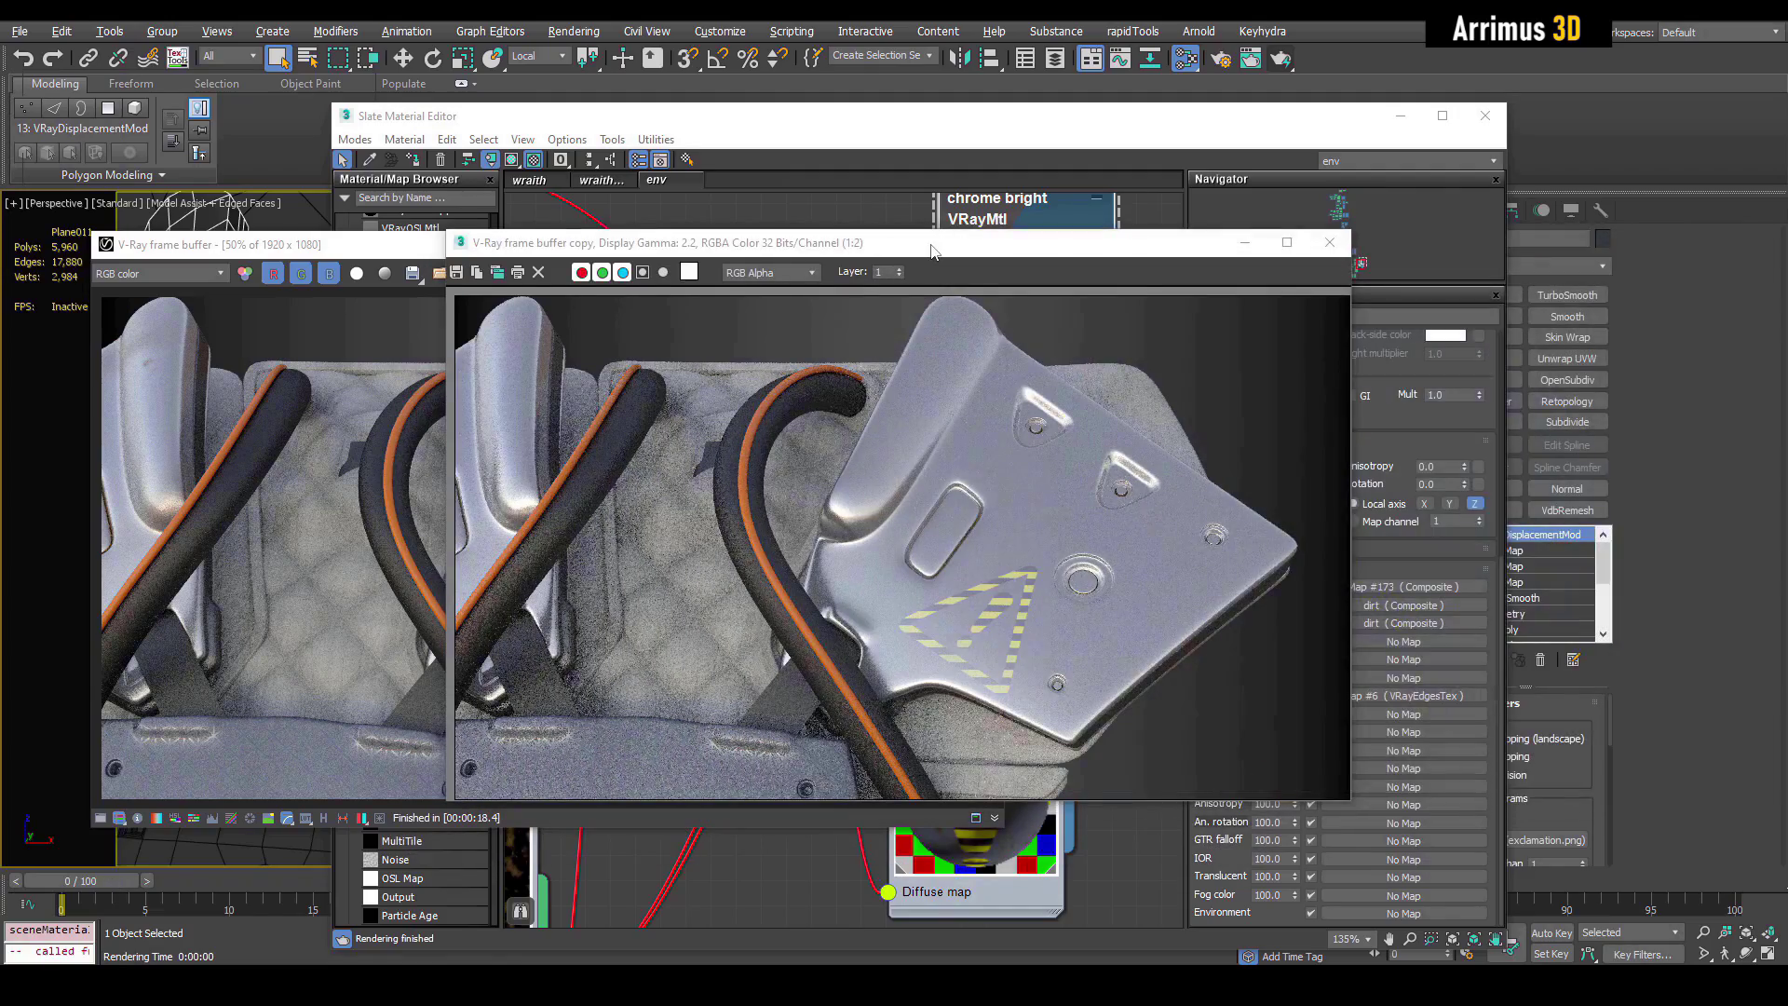
Step: Move the render windows aside and bring the cross-recessed block into the Perspective viewport
{"action": "mouse_move", "coordinate": [924, 253]}
{"action": "left_mouse_down"}
{"action": "mouse_move", "coordinate": [1405, 253]}
{"action": "mouse_move", "coordinate": [1298, 268]}
{"action": "left_mouse_up"}
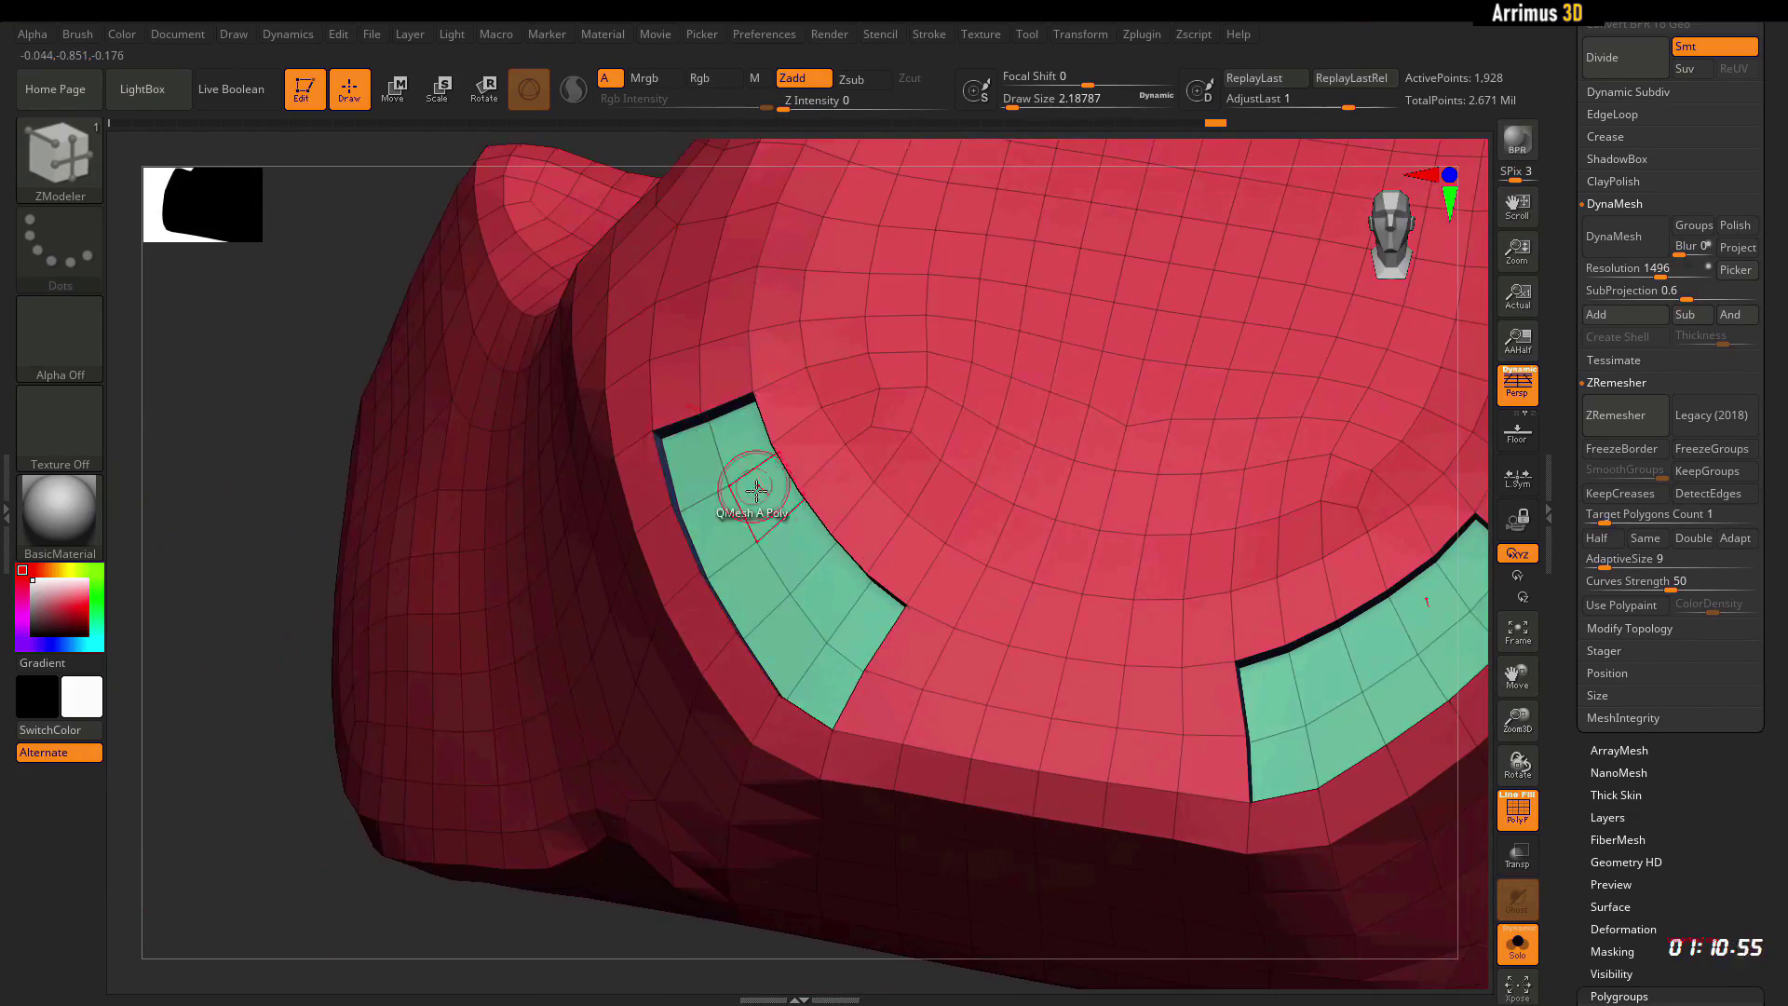
{"action": "key", "text": "space"}
{"action": "left_click_drag", "start_coordinate": [745, 680], "coordinate": [378, 815]}
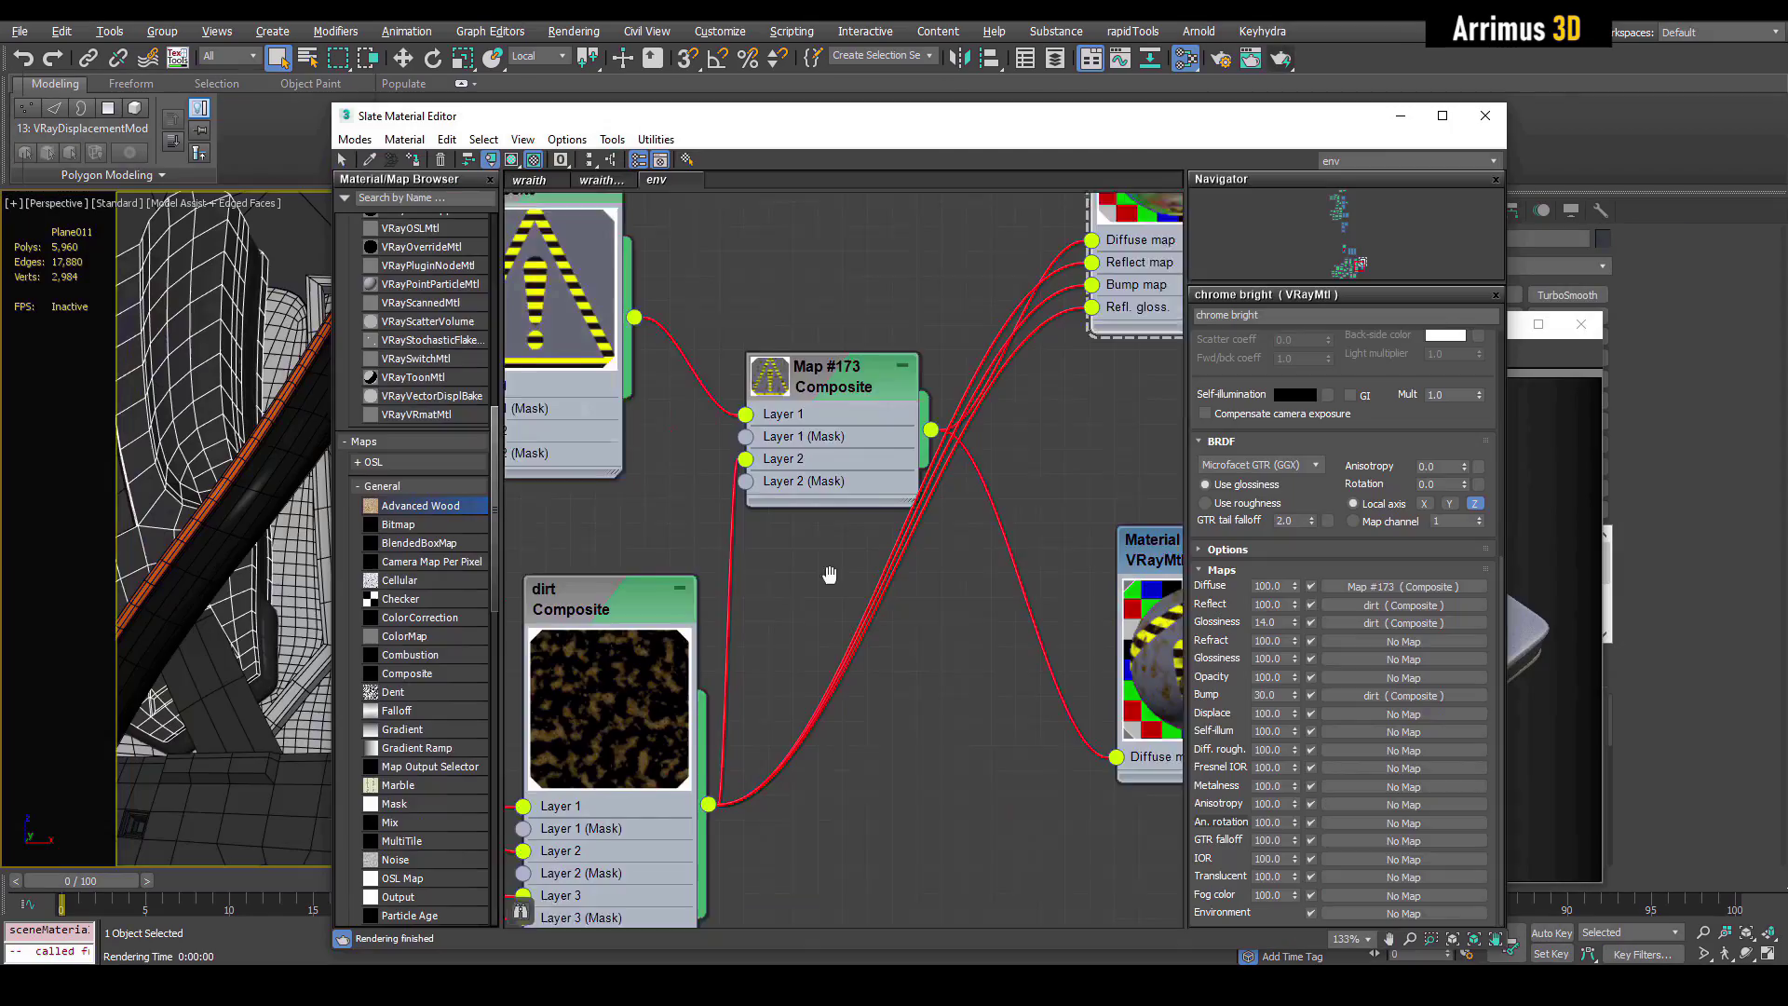
{"action": "middle_click_drag", "start_coordinate": [829, 578], "coordinate": [838, 519]}
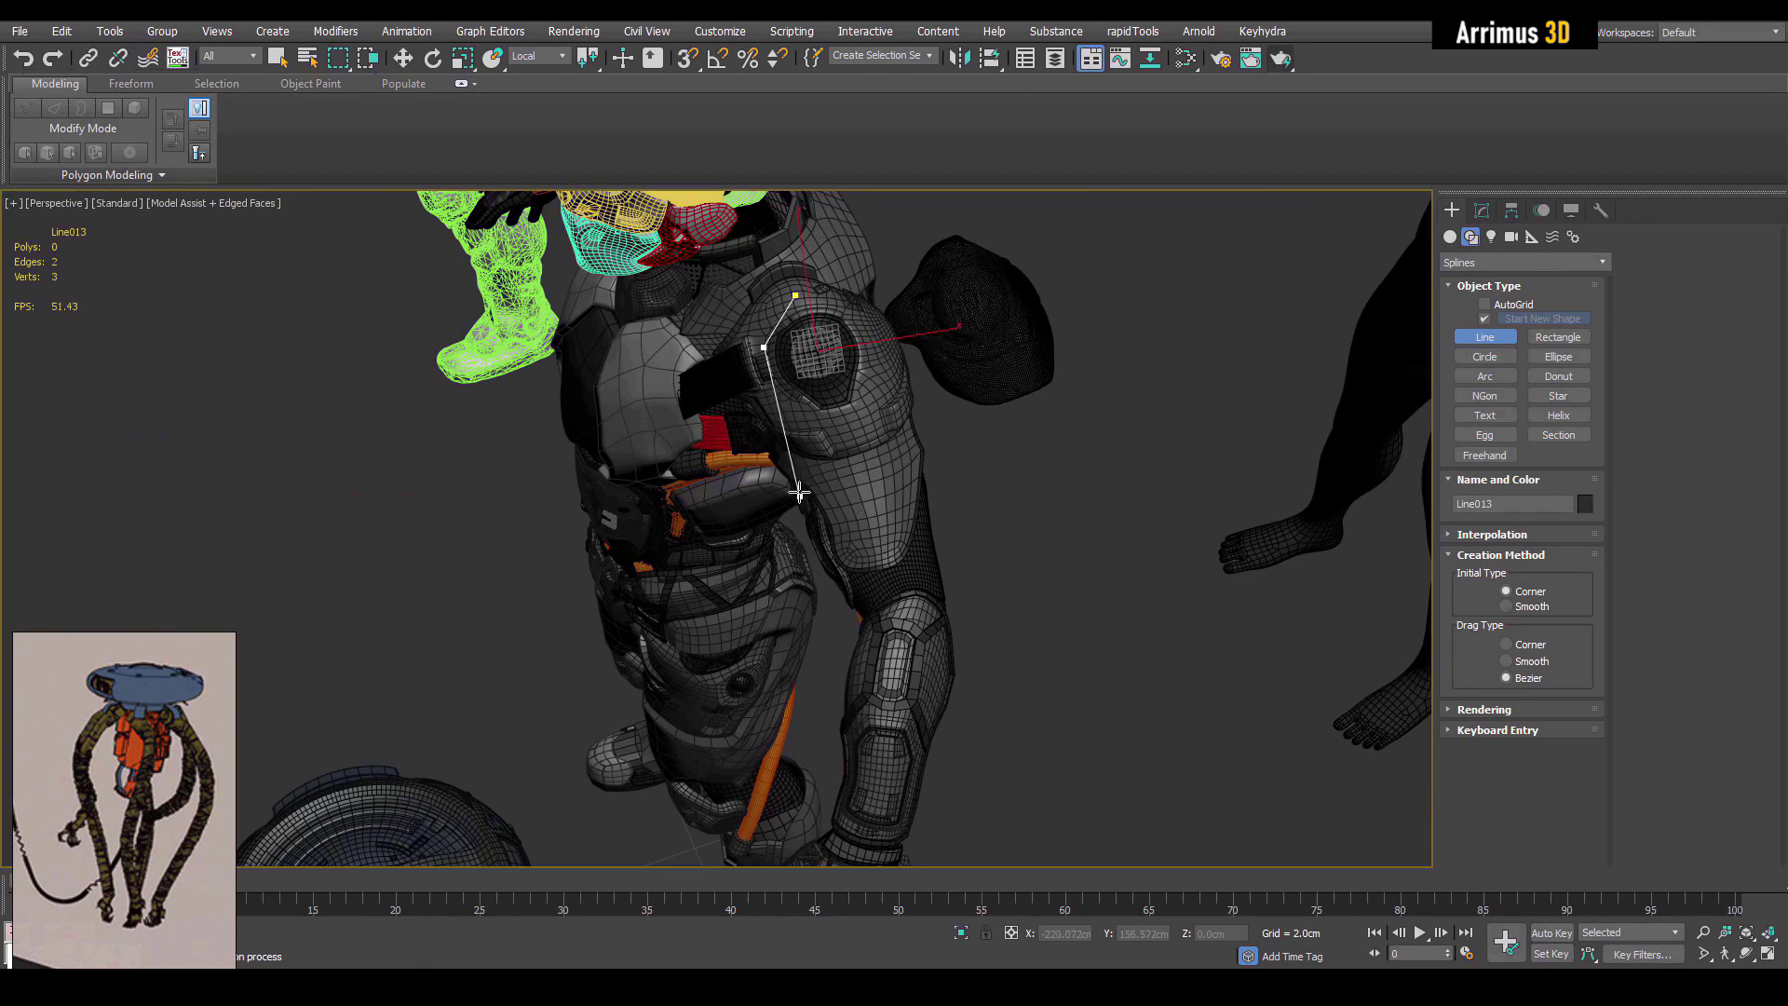
{"action": "left_click", "coordinate": [861, 523]}
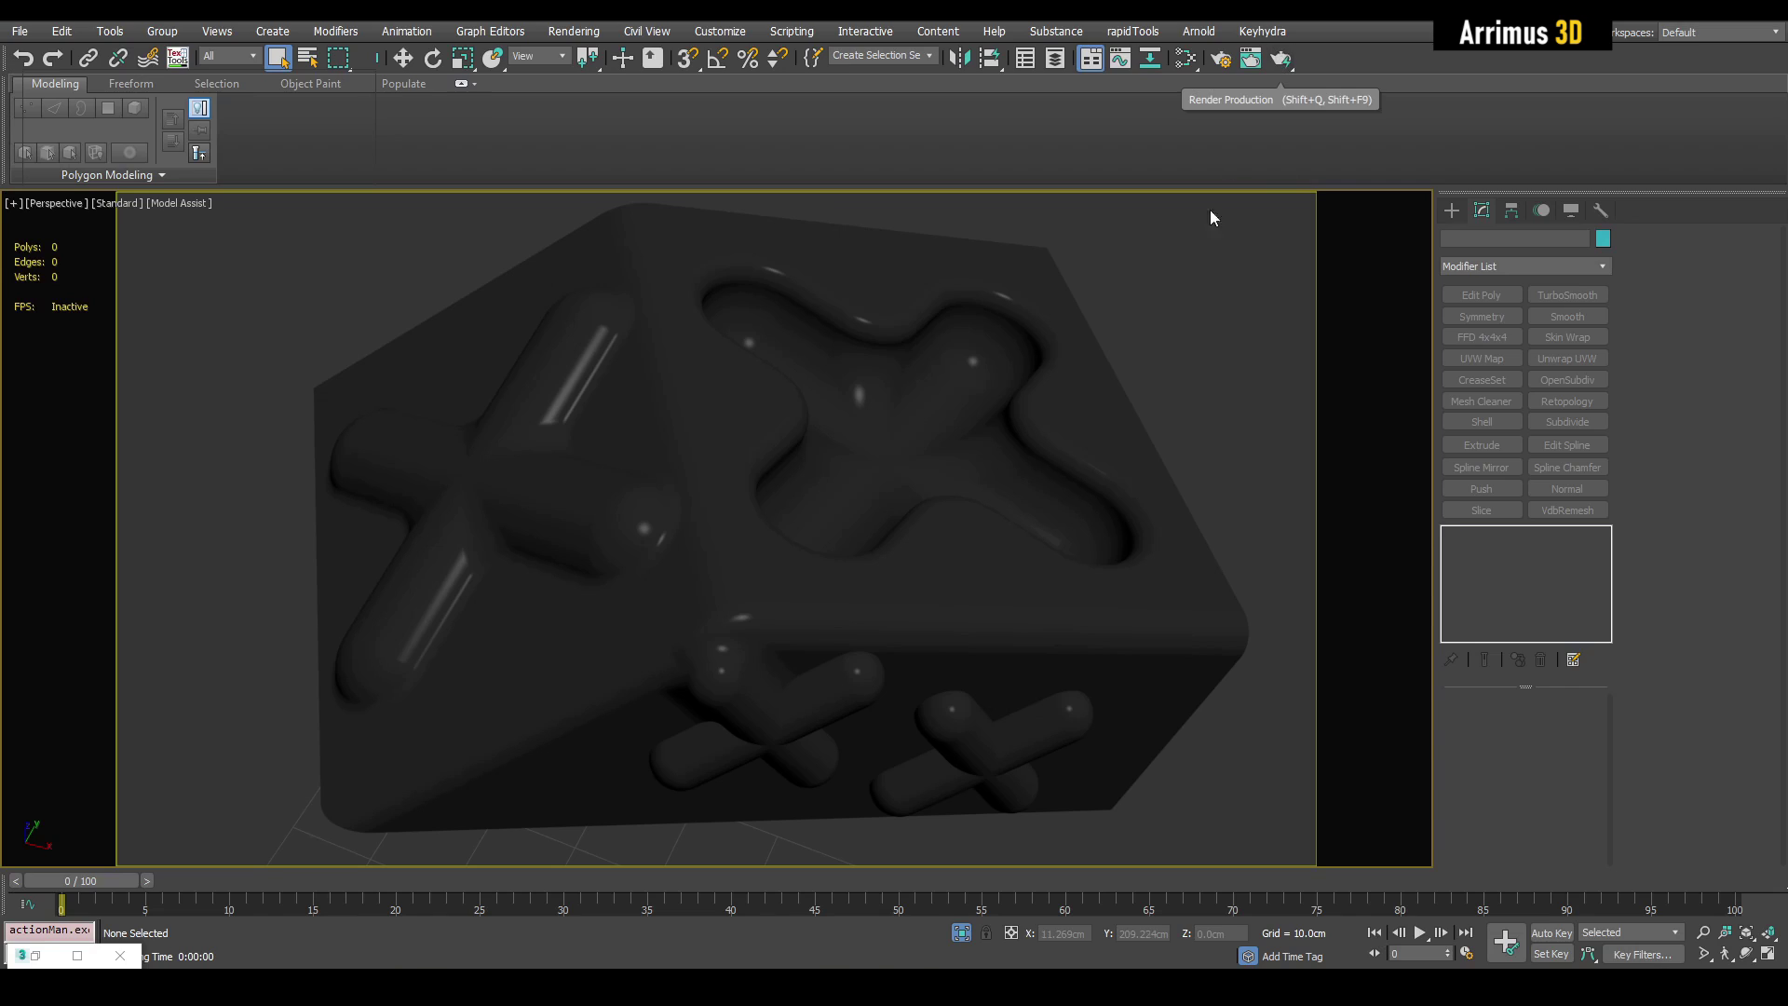
Step: Start a V-Ray production render (Shift+Q) and zoom around the frame buffer to inspect noise
{"action": "key", "text": "shift+q"}
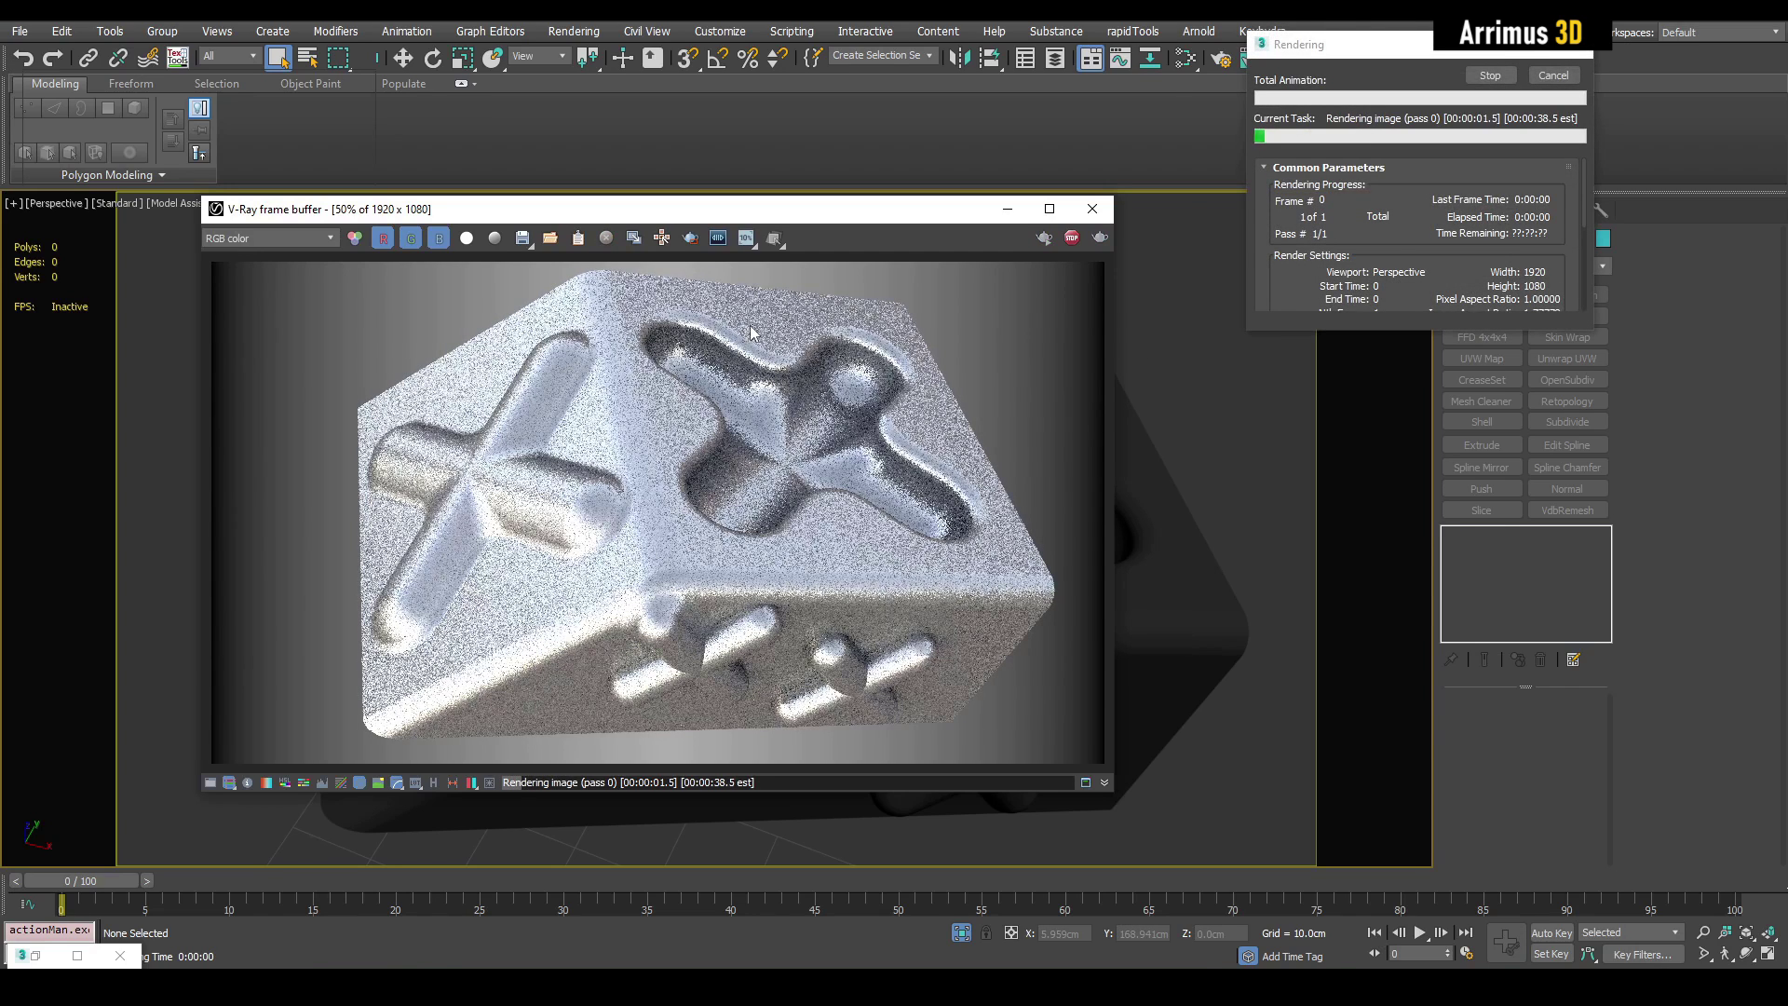
{"action": "scroll", "coordinate": [579, 499], "scroll_direction": "up", "scroll_amount": 2}
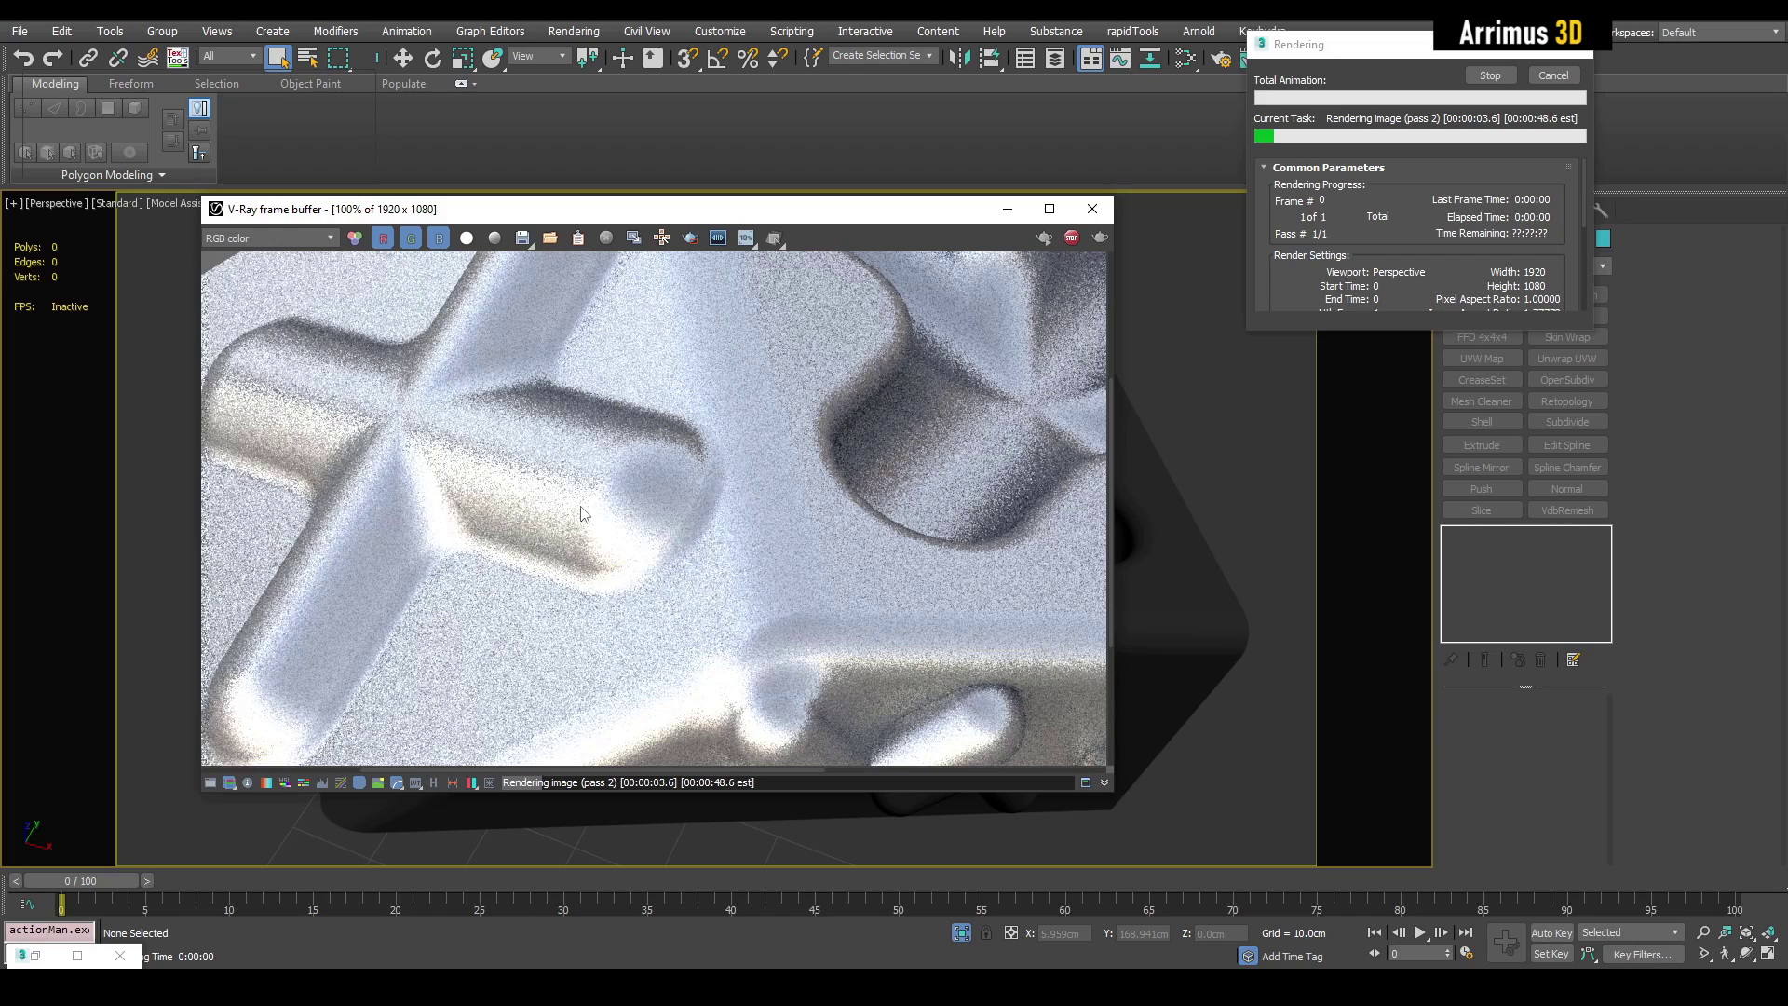
{"action": "scroll", "coordinate": [629, 499], "scroll_direction": "down", "scroll_amount": 2}
{"action": "scroll", "coordinate": [634, 526], "scroll_direction": "up", "scroll_amount": 2}
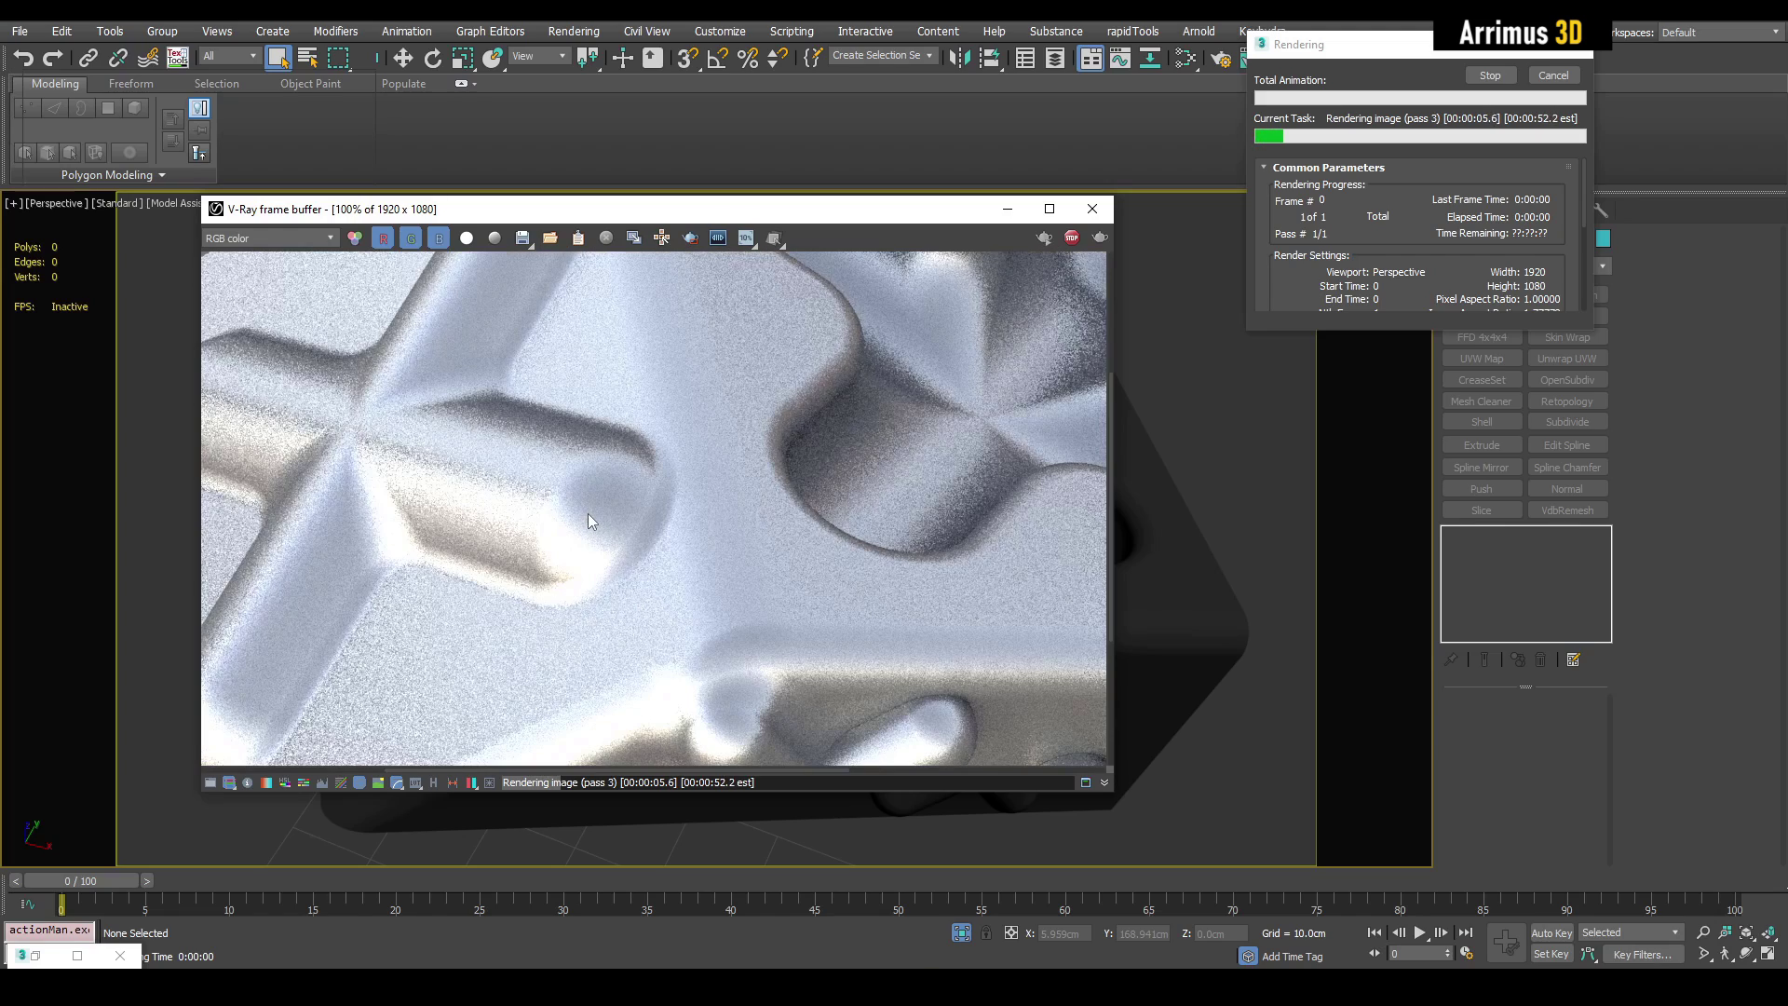
{"action": "scroll", "coordinate": [526, 512], "scroll_direction": "up", "scroll_amount": 2}
{"action": "scroll", "coordinate": [601, 516], "scroll_direction": "down", "scroll_amount": 1}
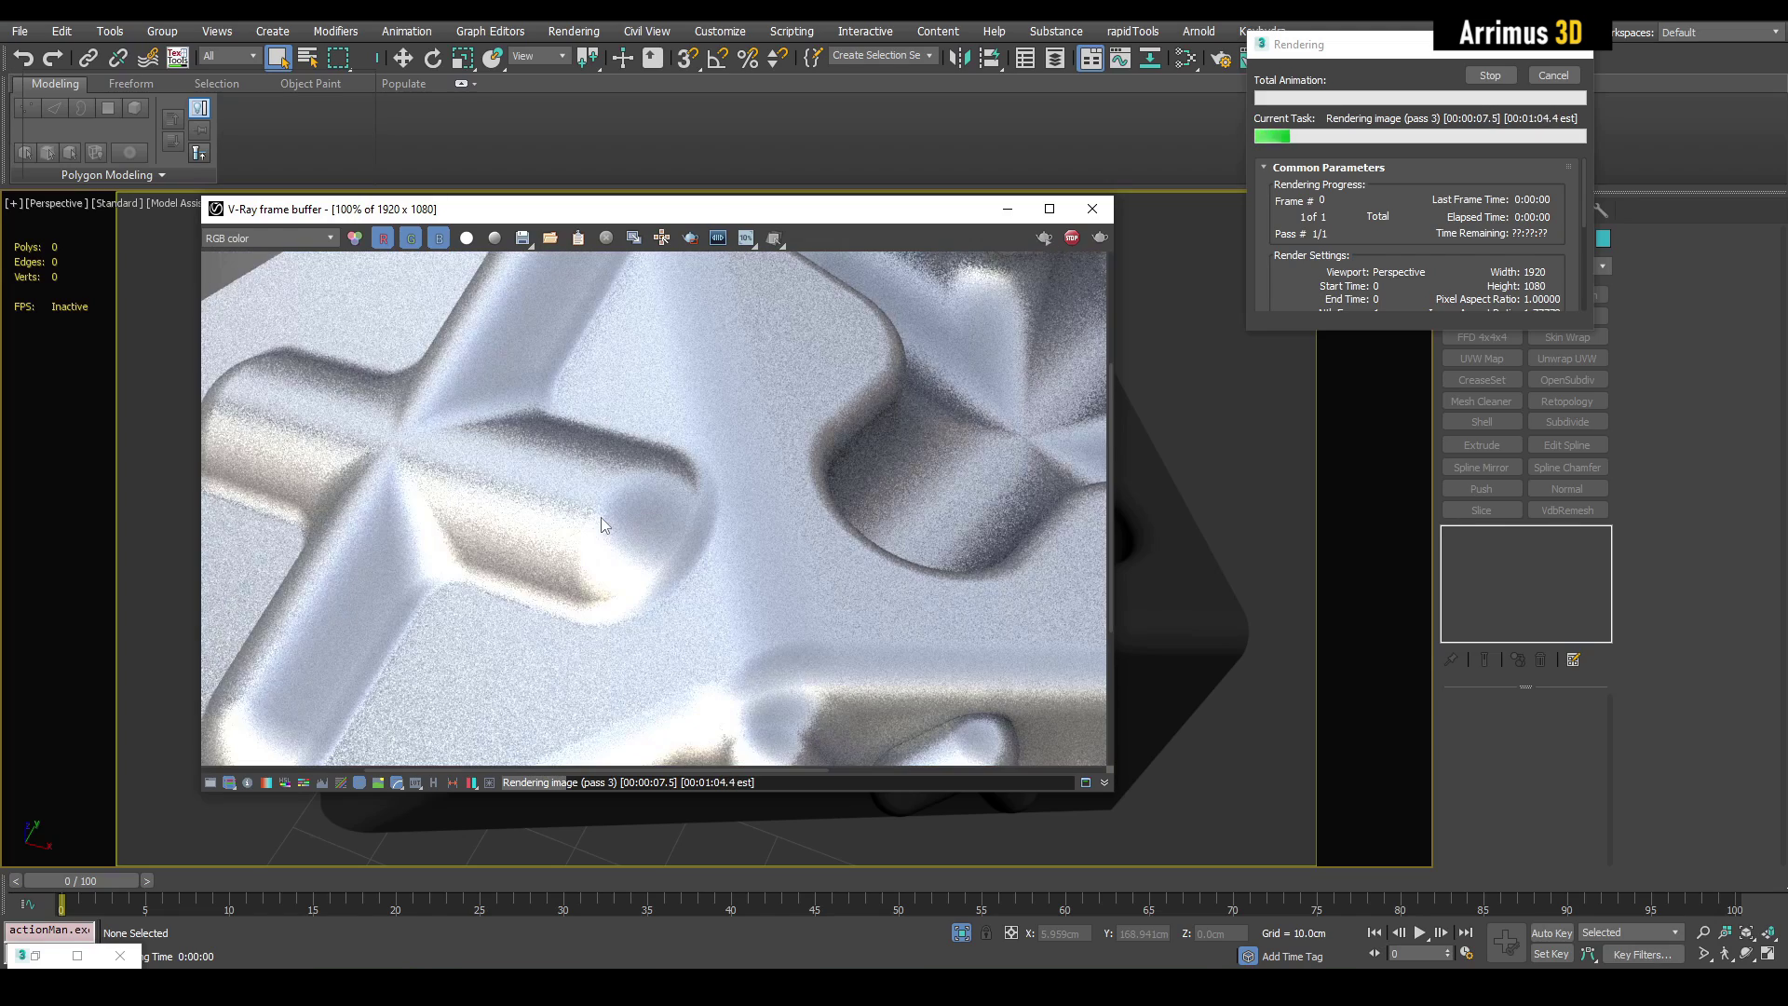
{"action": "scroll", "coordinate": [614, 522], "scroll_direction": "down", "scroll_amount": 1}
{"action": "scroll", "coordinate": [667, 612], "scroll_direction": "up", "scroll_amount": 1}
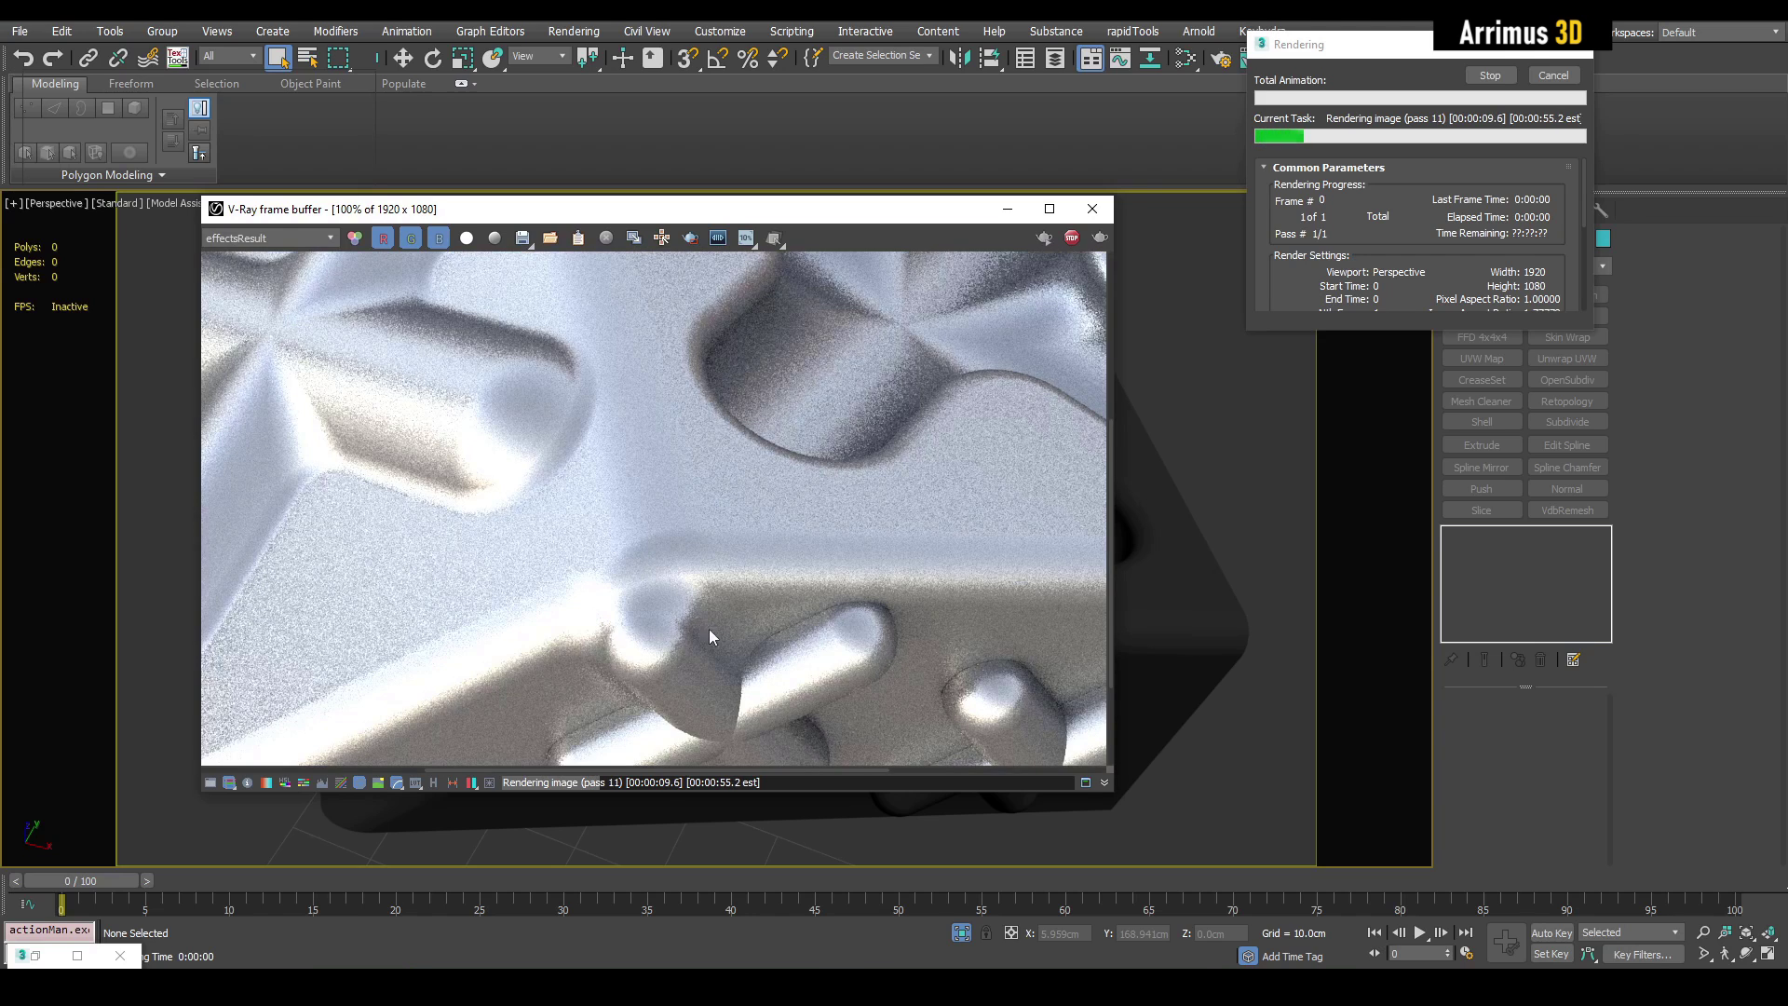
{"action": "scroll", "coordinate": [750, 475], "scroll_direction": "up", "scroll_amount": 2}
{"action": "scroll", "coordinate": [754, 480], "scroll_direction": "down", "scroll_amount": 4}
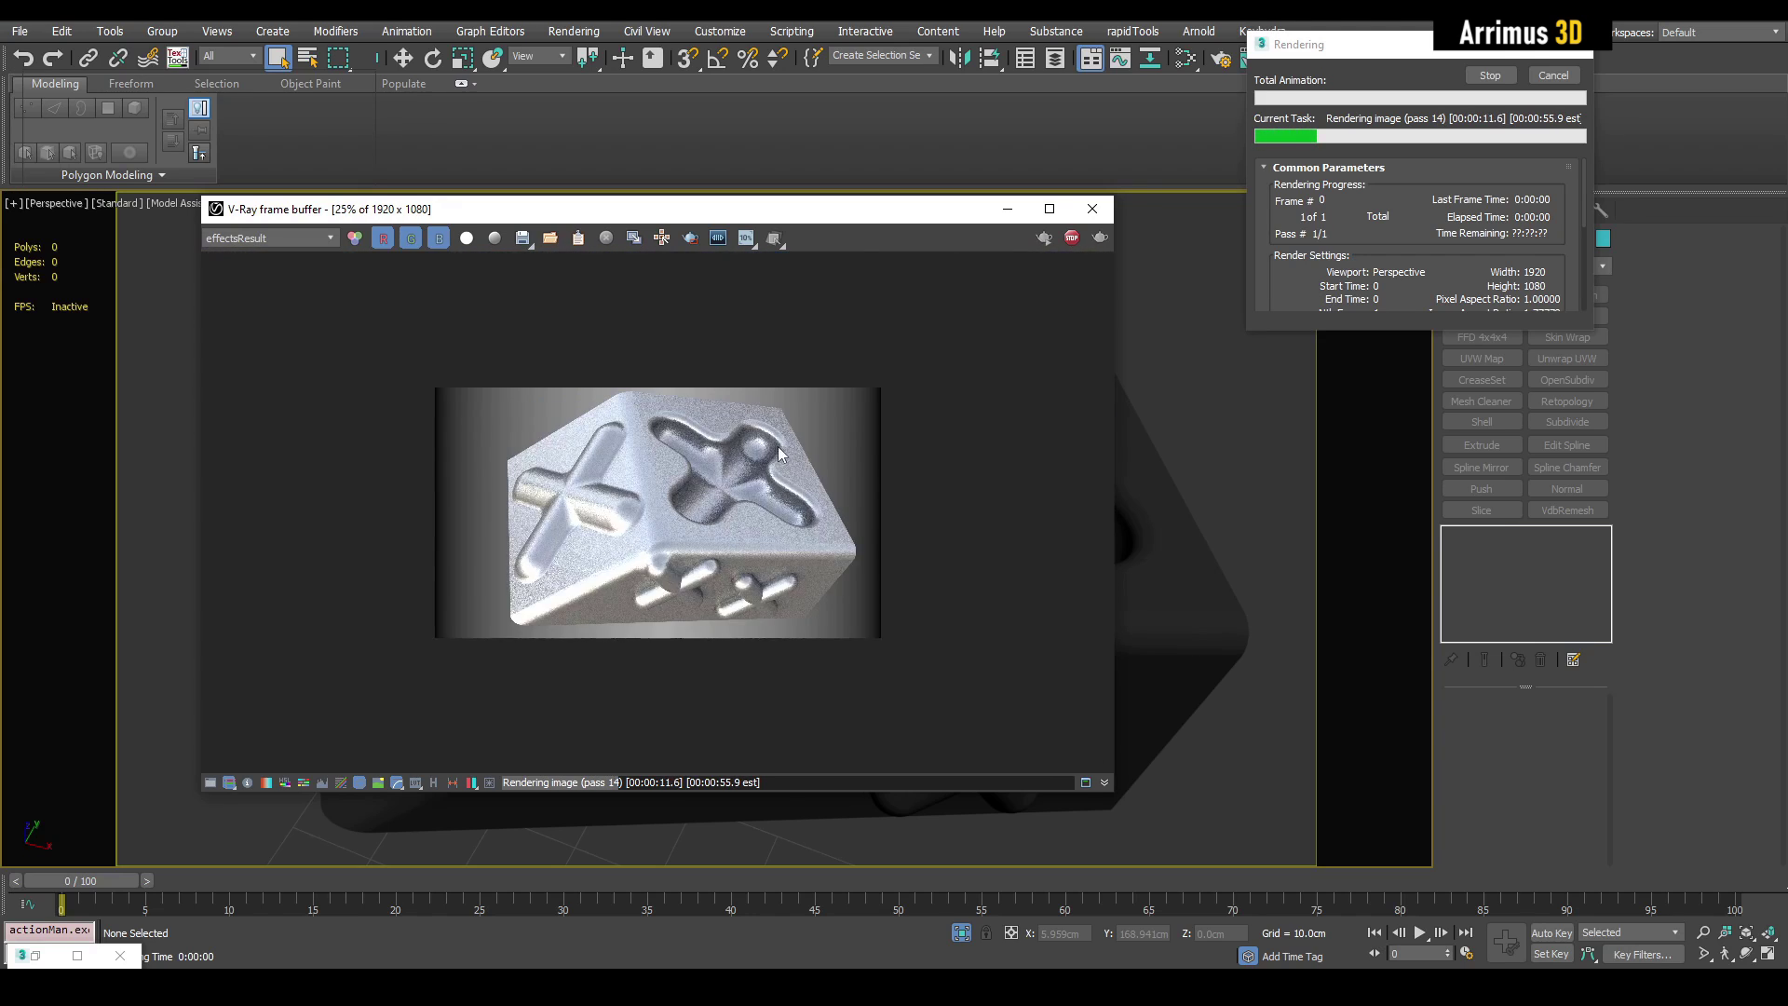
{"action": "scroll", "coordinate": [741, 477], "scroll_direction": "up", "scroll_amount": 1}
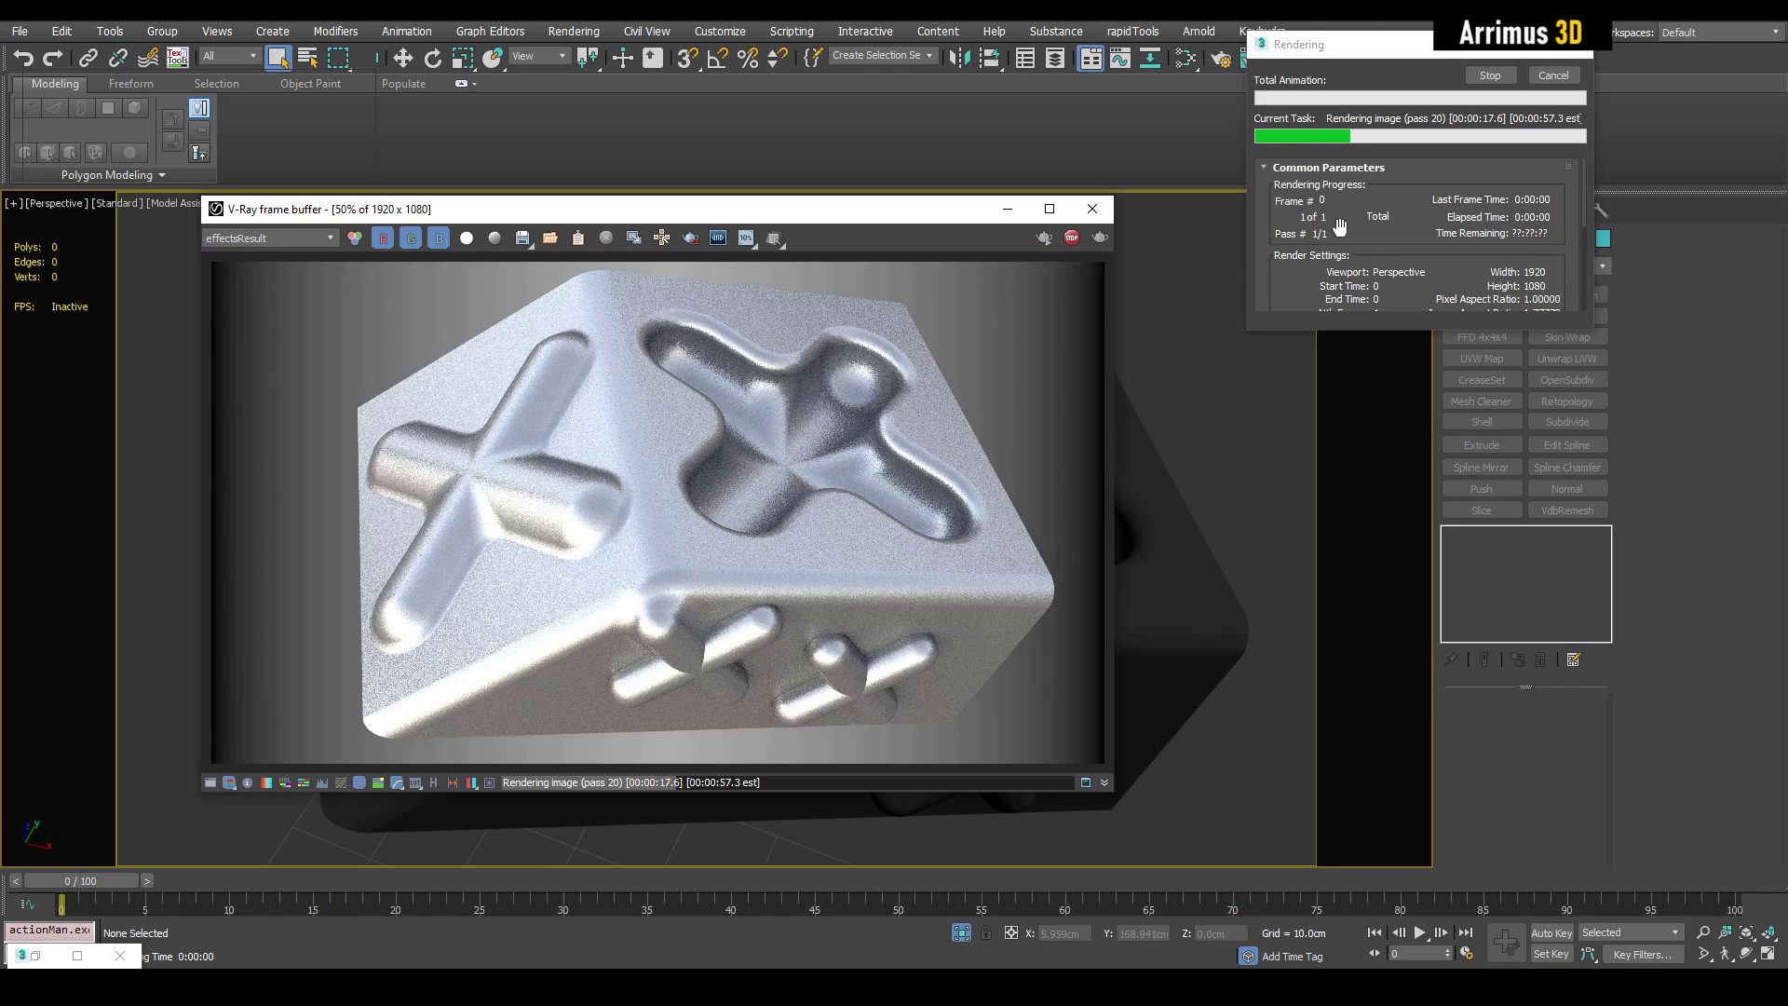
Step: Stop the render, add and enable a VRayDenoiser render element, then render again
{"action": "left_click", "coordinate": [1553, 76]}
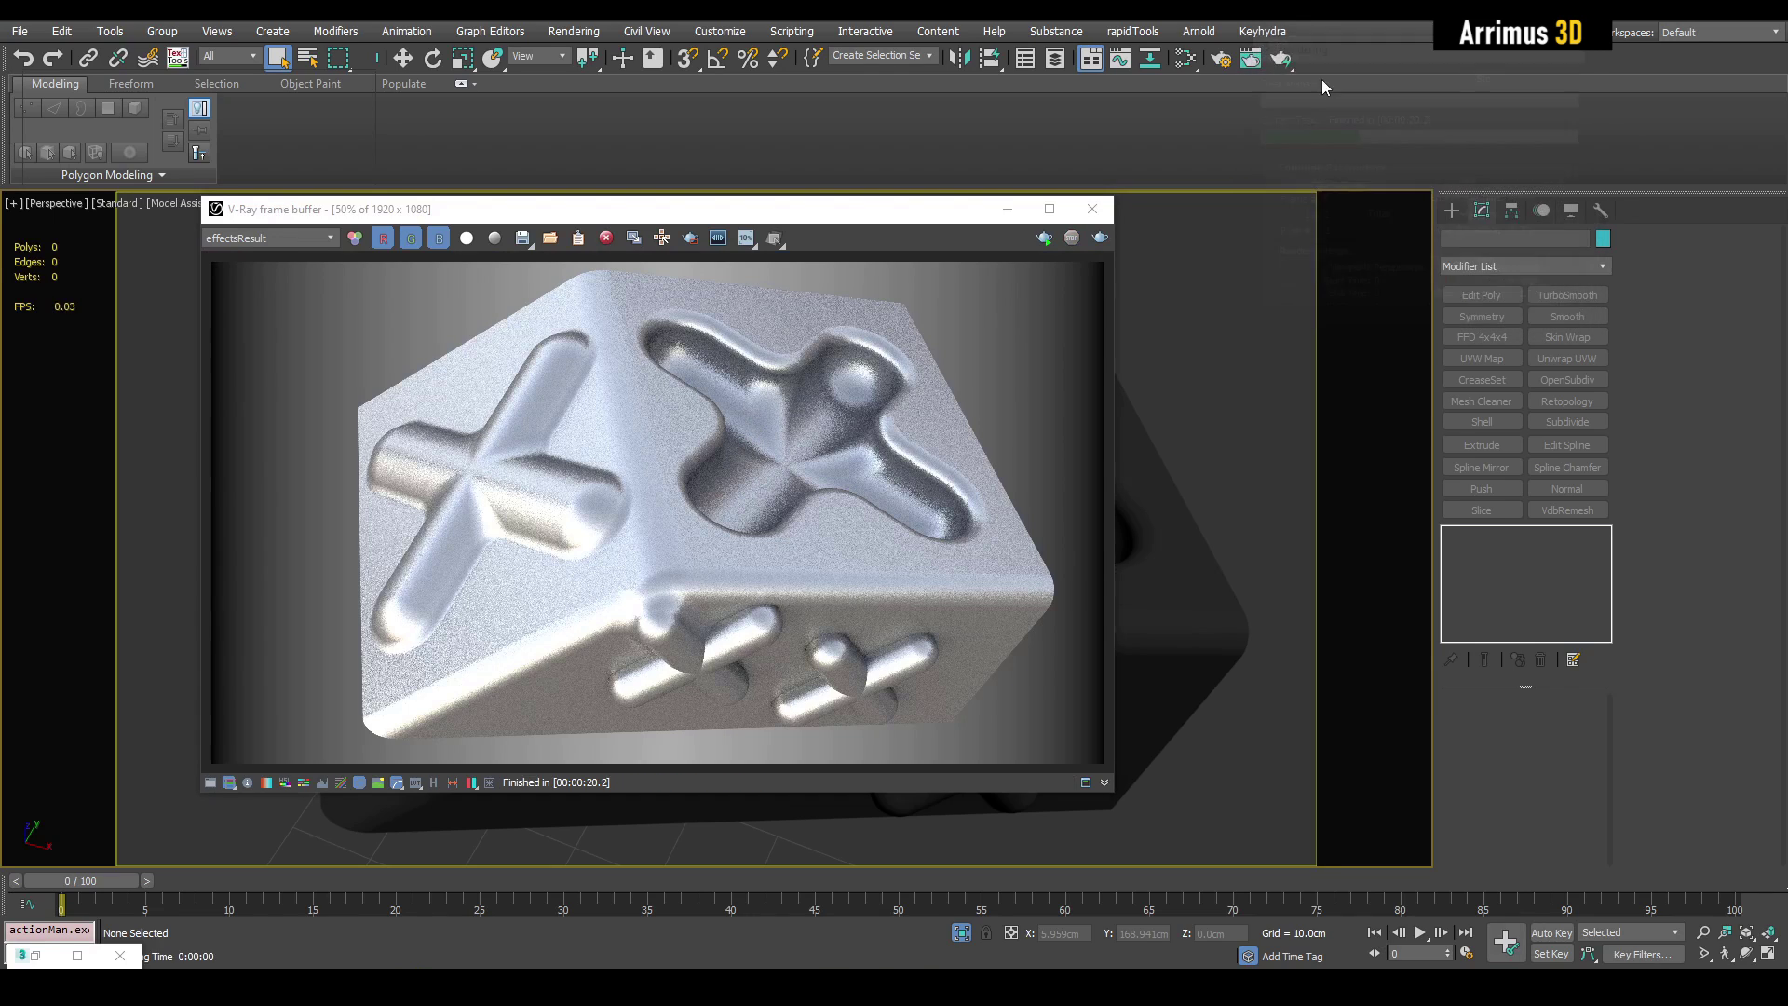
{"action": "left_click", "coordinate": [1223, 67]}
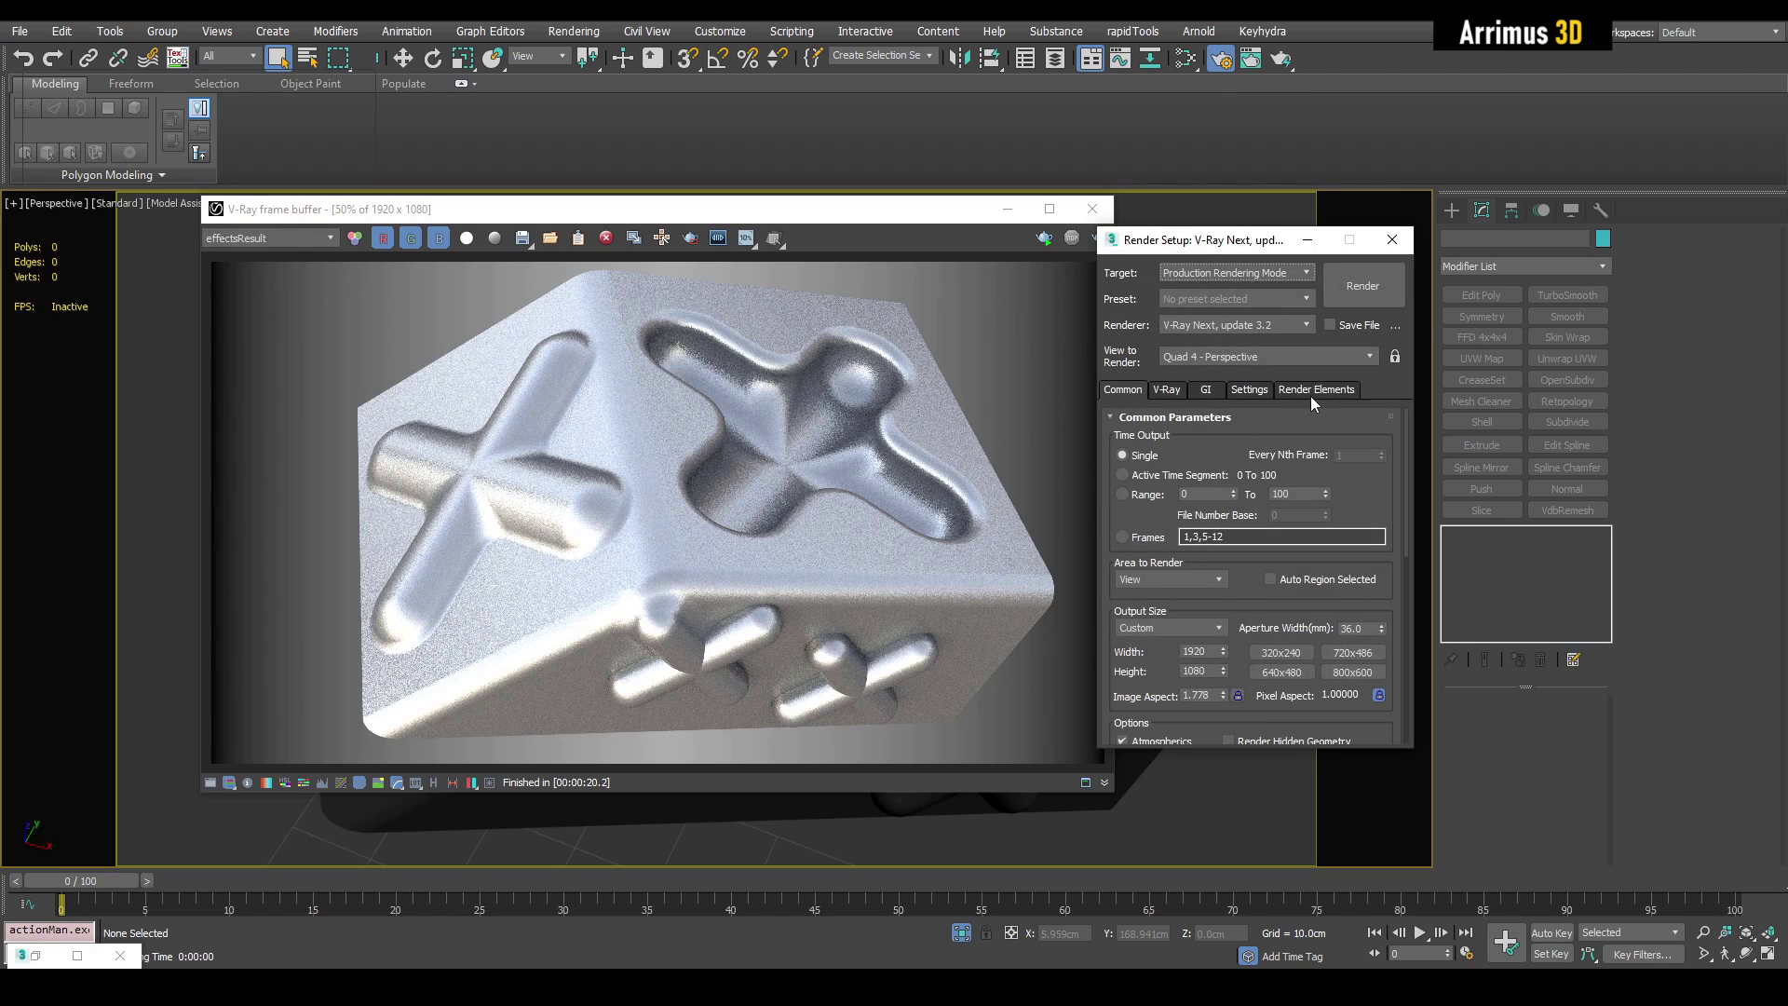
{"action": "left_click", "coordinate": [1315, 392]}
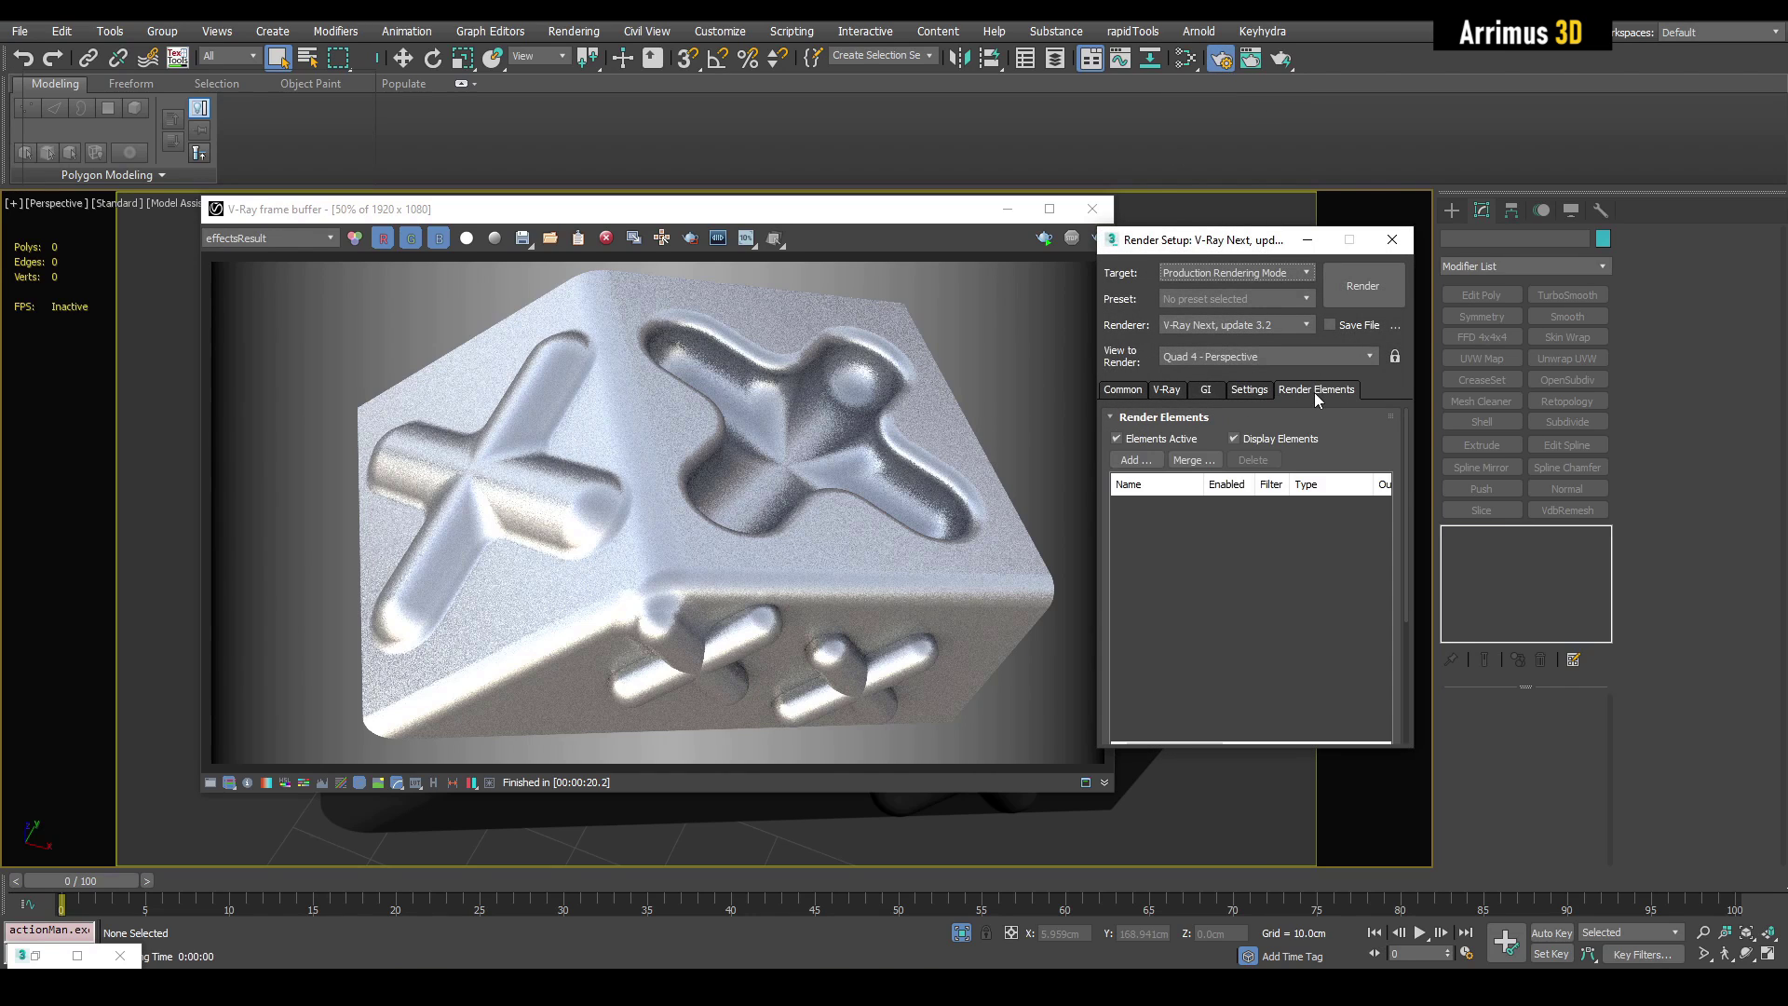
{"action": "left_click", "coordinate": [1148, 463]}
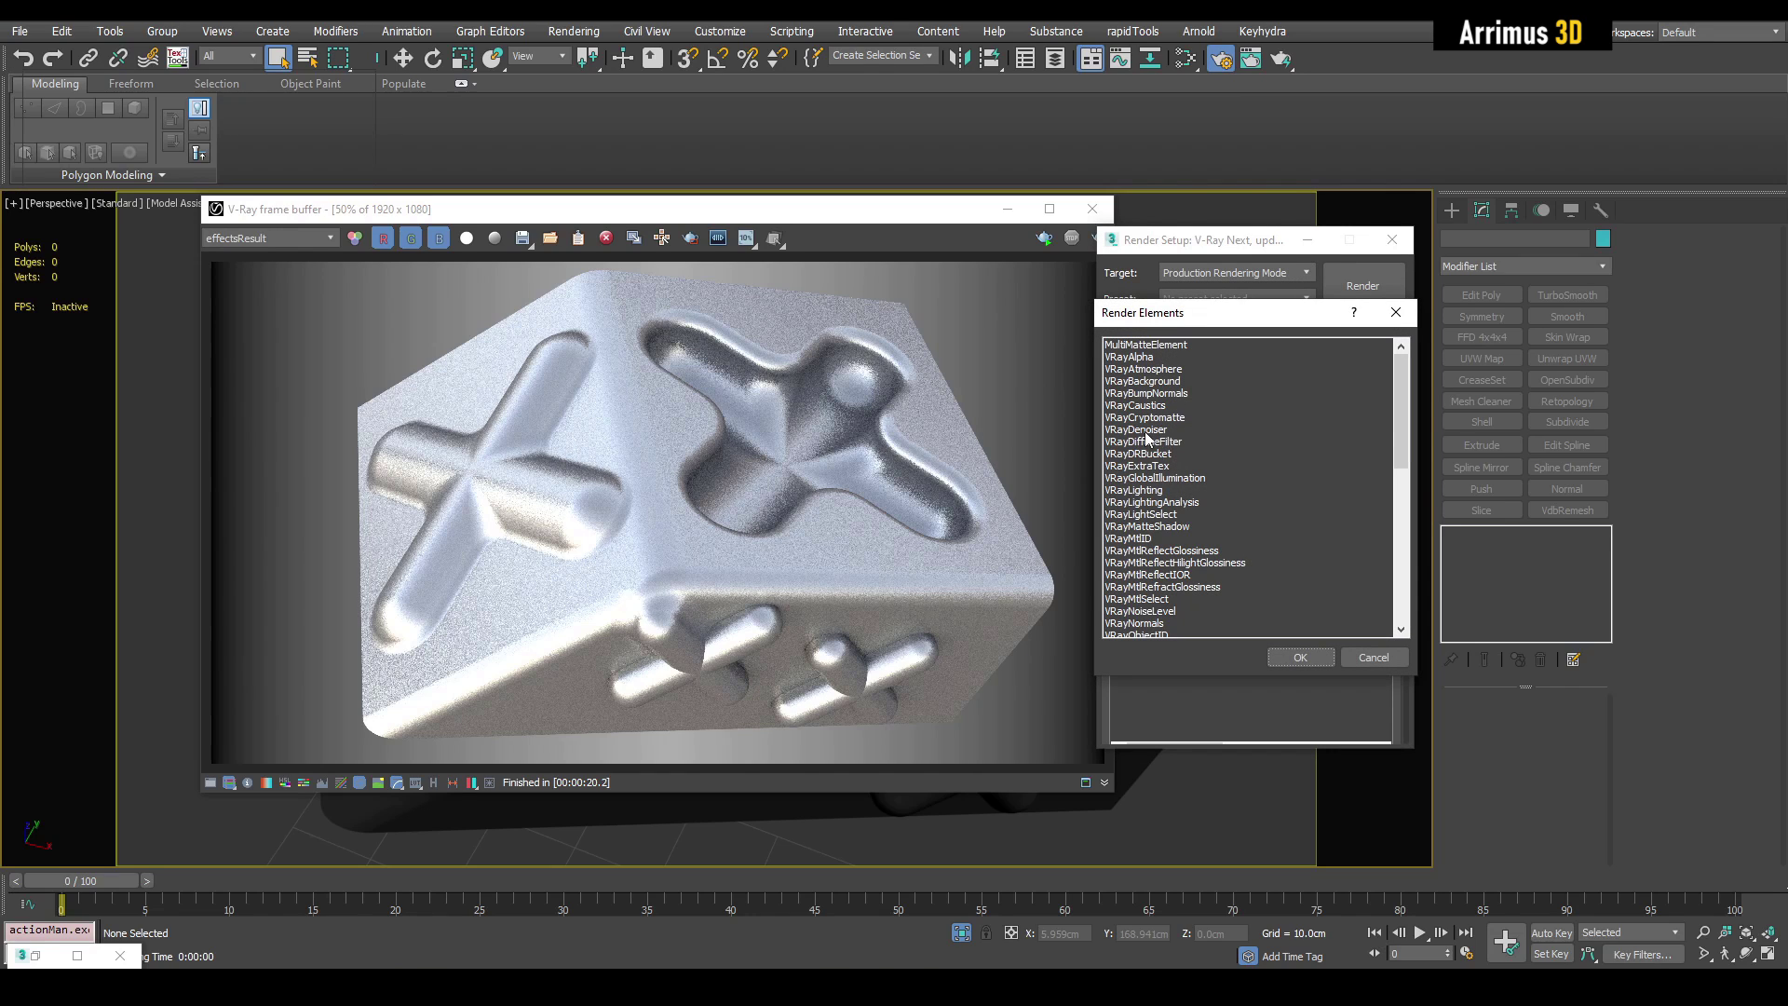
{"action": "double_click", "coordinate": [1147, 436]}
{"action": "left_click_drag", "start_coordinate": [1405, 438], "coordinate": [1417, 567]}
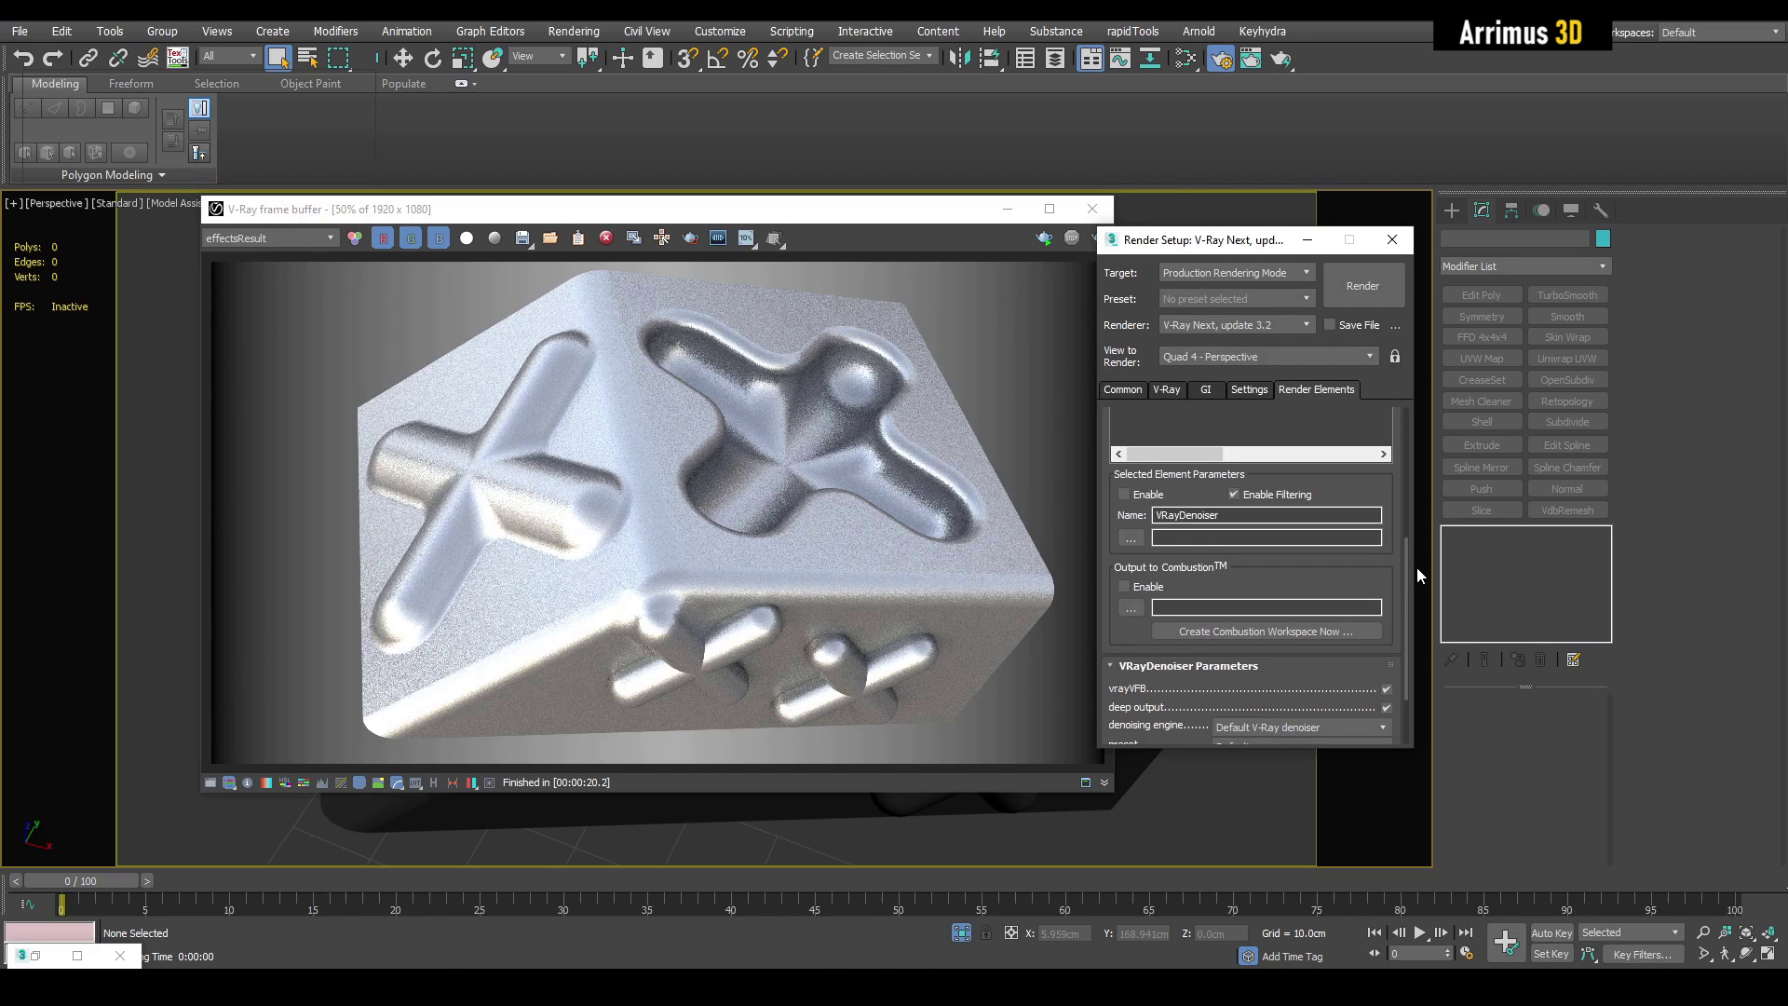
{"action": "left_click", "coordinate": [1124, 494]}
{"action": "left_click", "coordinate": [1282, 61]}
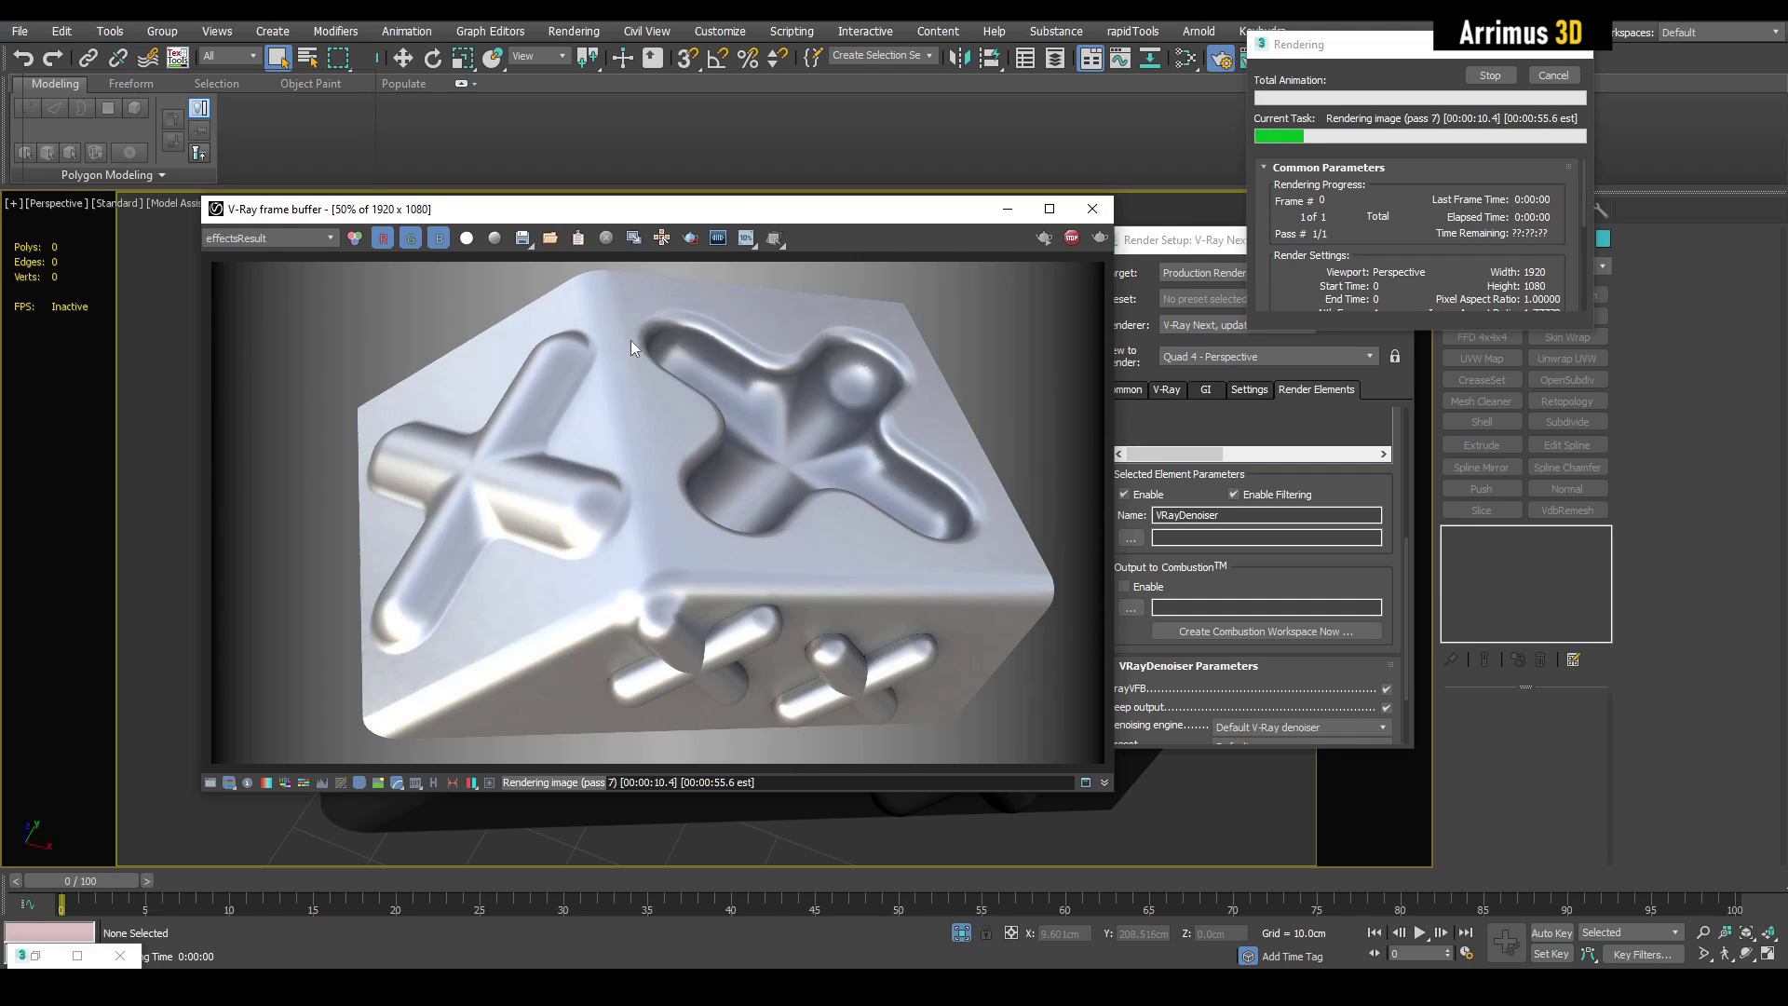
Step: Stop the denoised production render once the frame looks clean
{"action": "left_click", "coordinate": [1554, 75]}
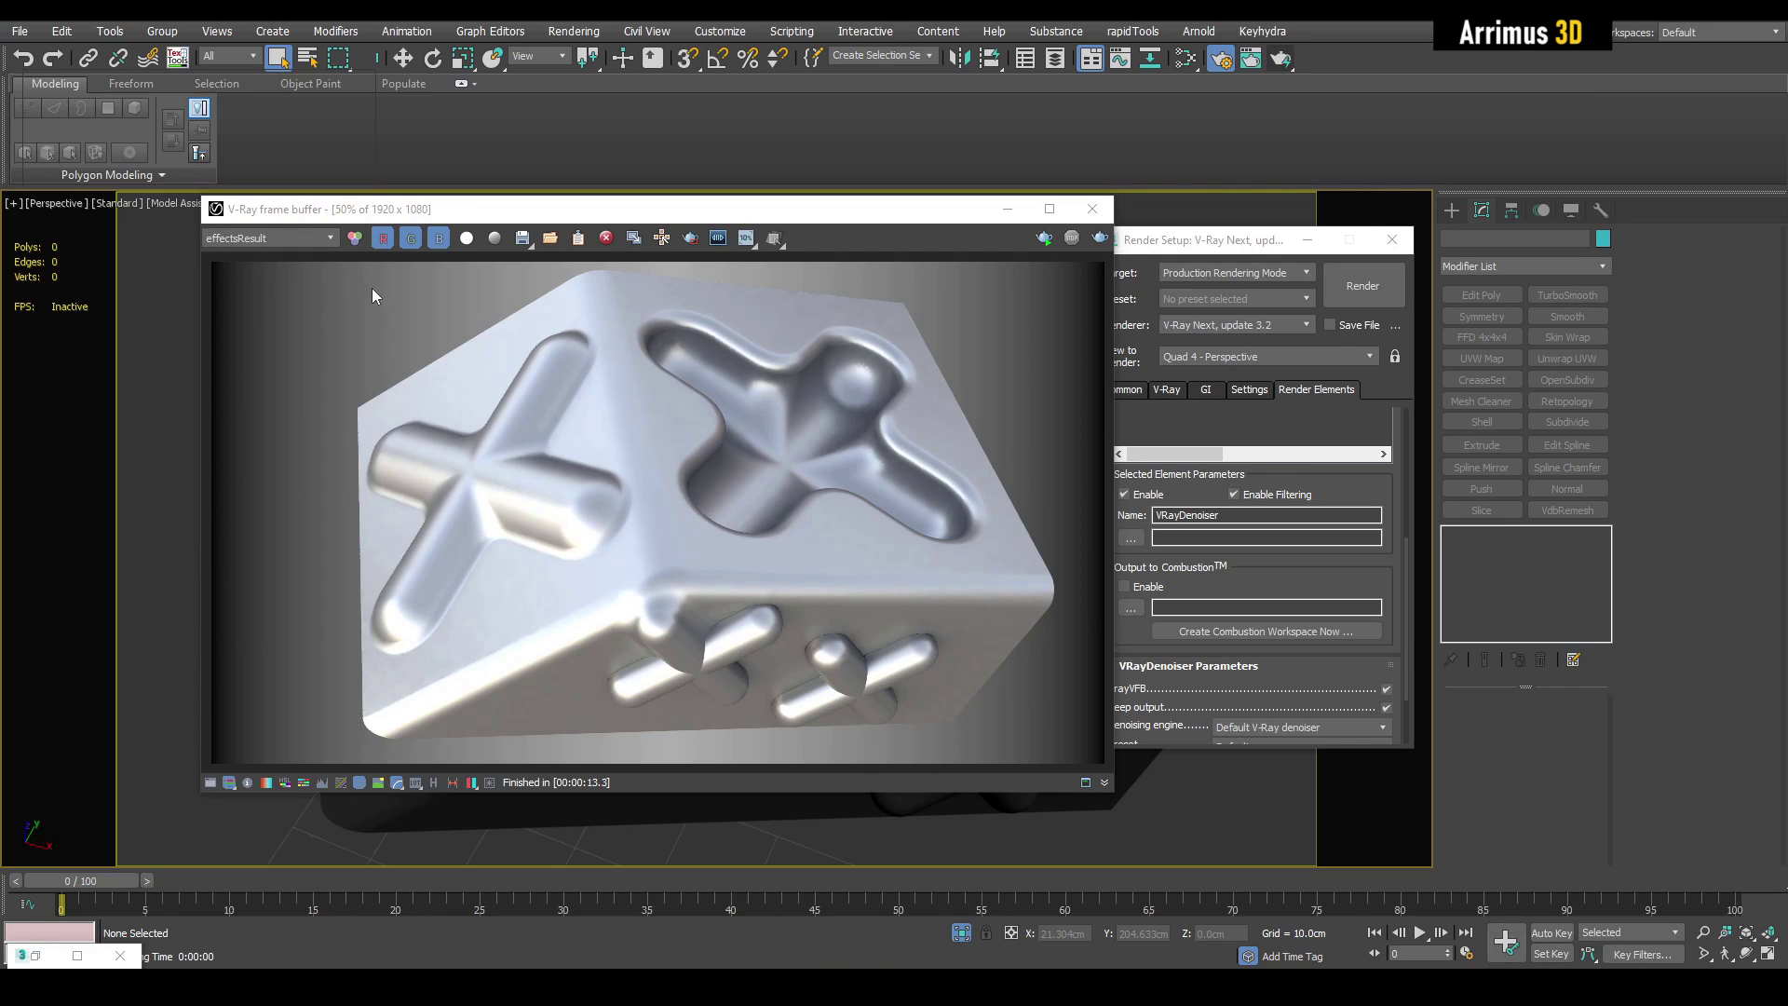
Step: Switch the frame buffer channel between RGB color and effectsResult, ending on RGB color
{"action": "left_click", "coordinate": [331, 241]}
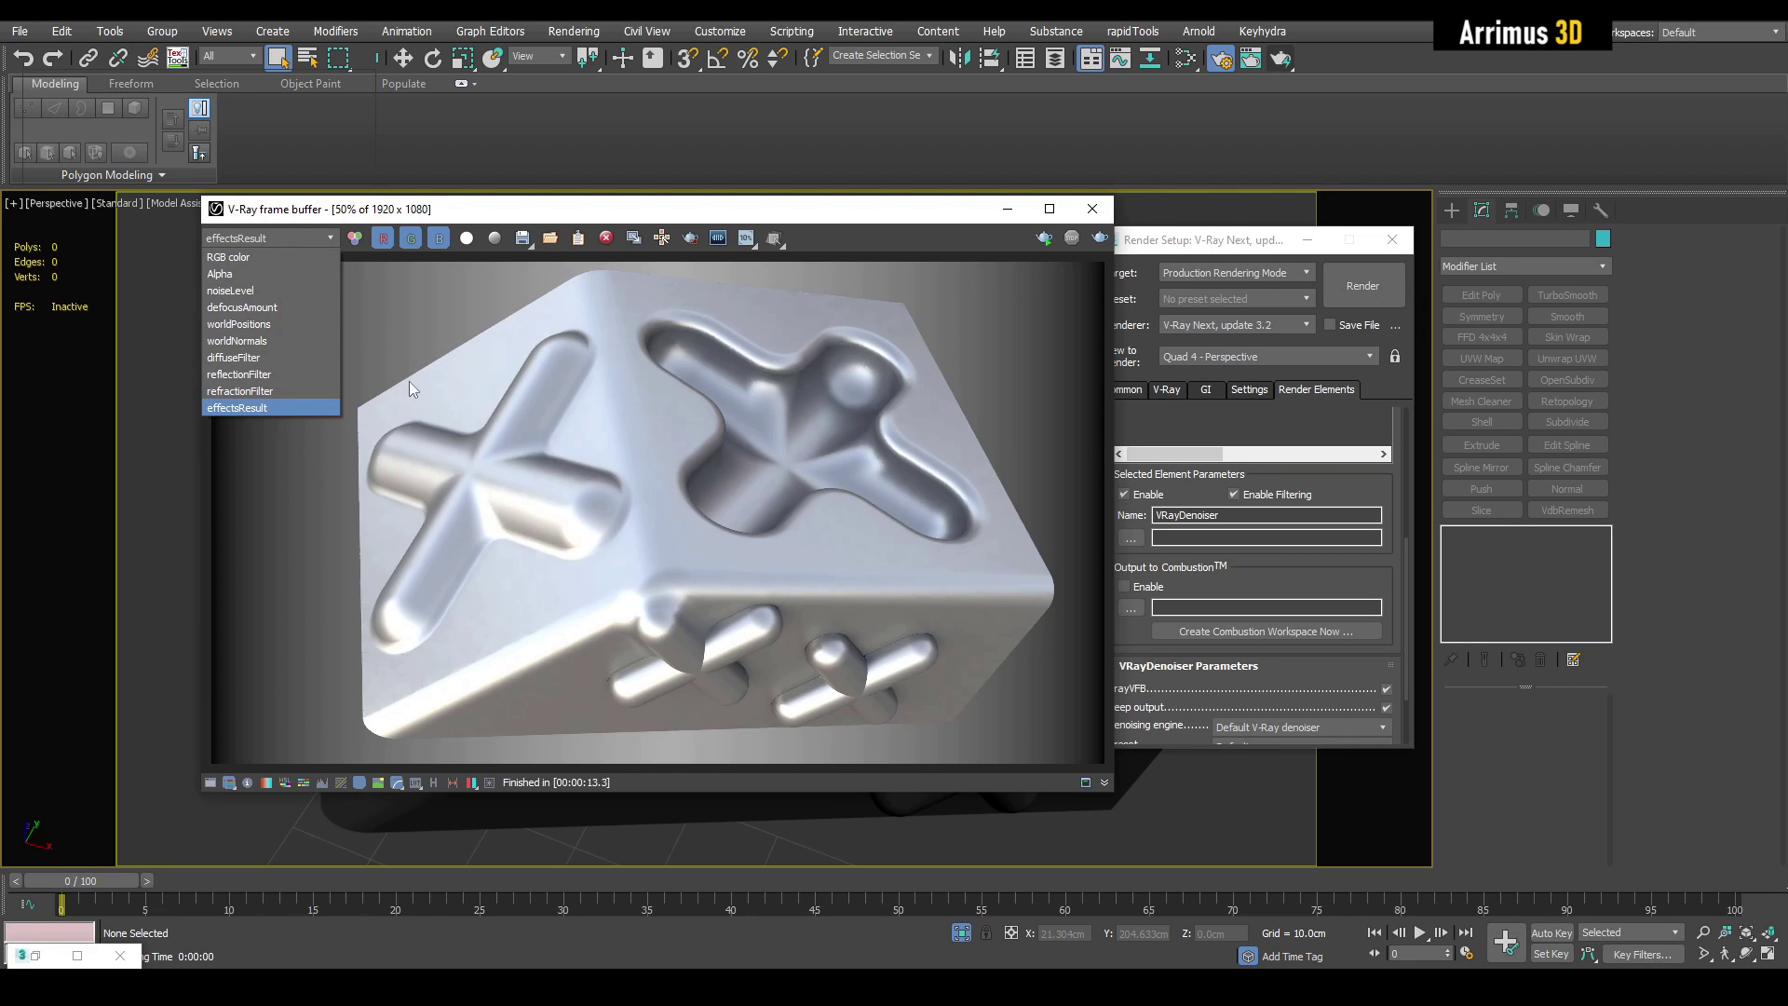
{"action": "left_click", "coordinate": [235, 258]}
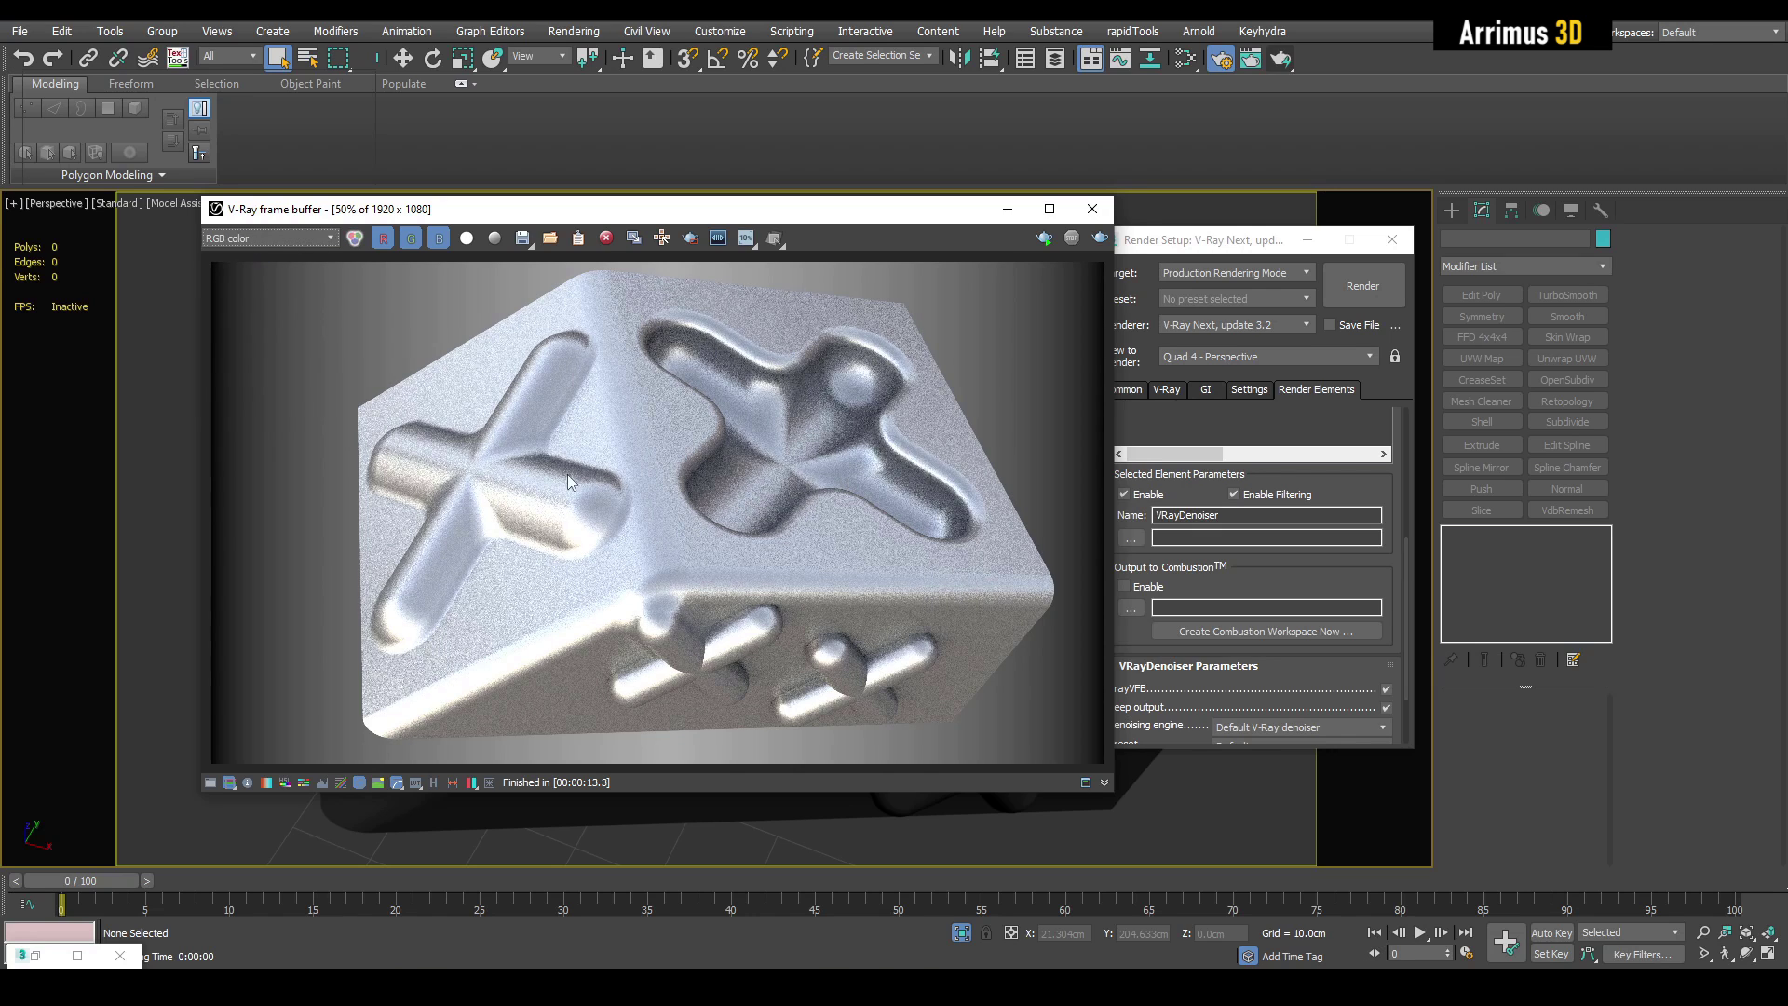
{"action": "left_click", "coordinate": [316, 239]}
{"action": "left_click", "coordinate": [268, 411]}
{"action": "left_click", "coordinate": [287, 238]}
{"action": "left_click", "coordinate": [288, 257]}
Step: Show the denoised effectsResult channel and bring the denoiser settings forward
{"action": "left_click", "coordinate": [316, 235]}
{"action": "left_click", "coordinate": [272, 407]}
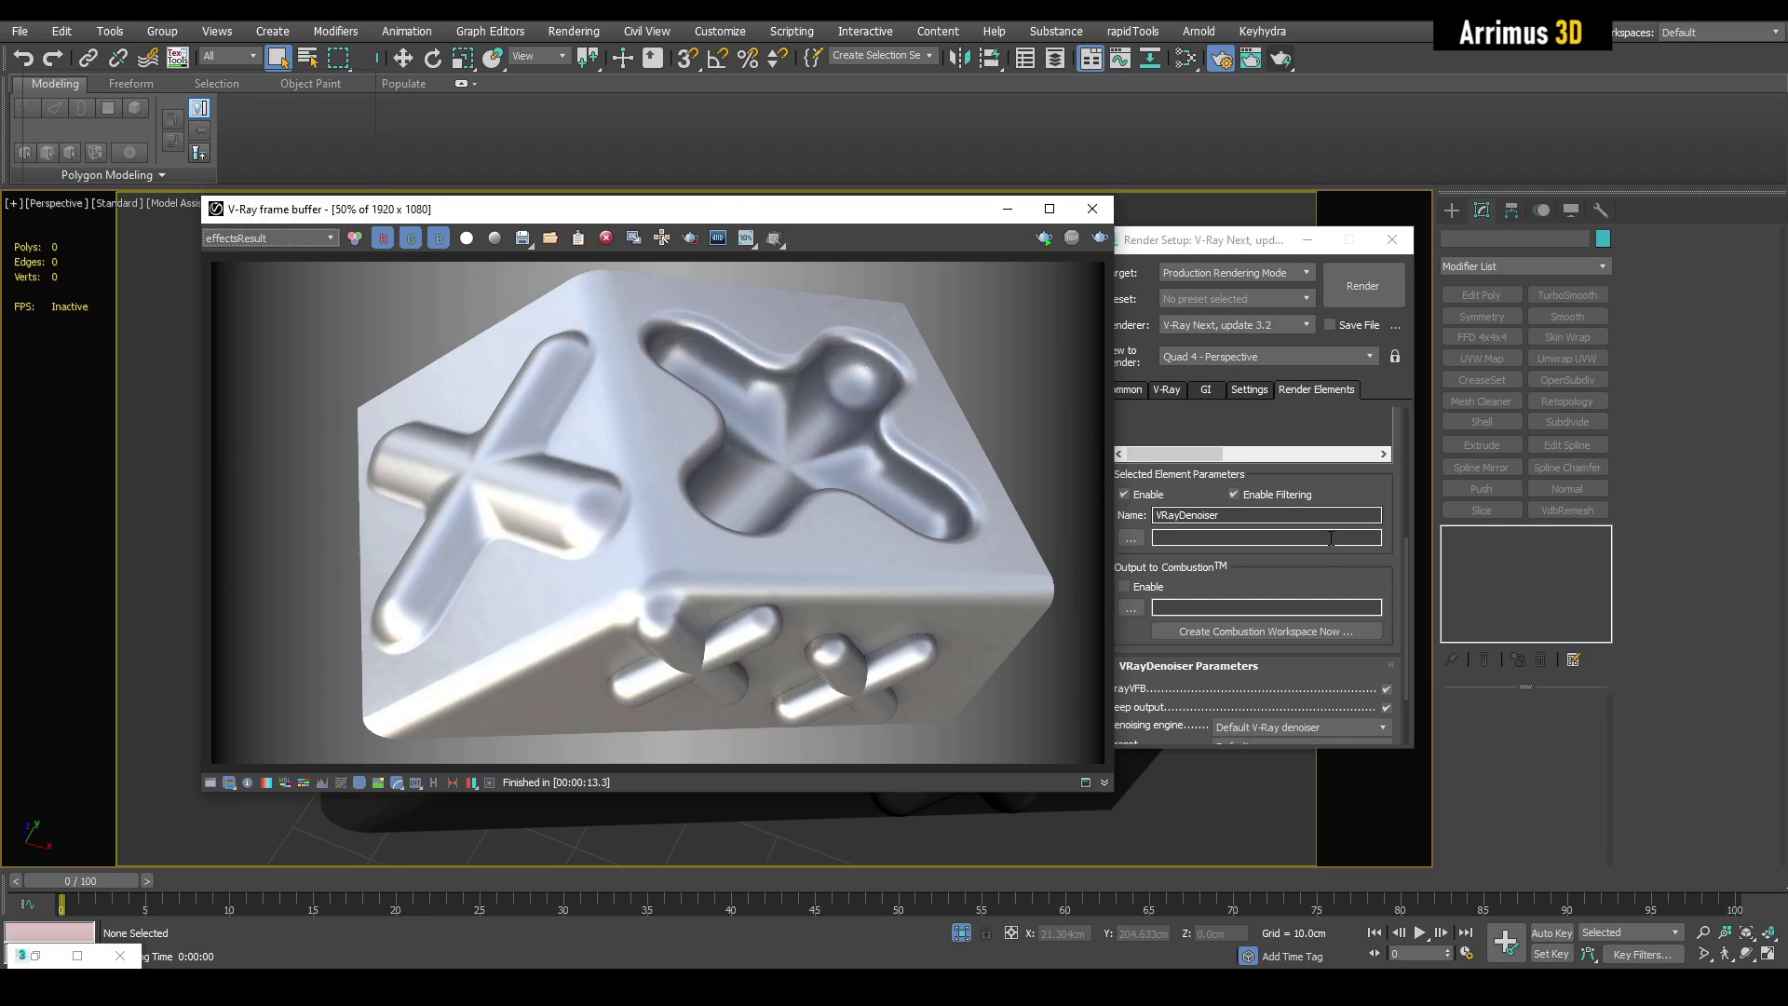
{"action": "left_click_drag", "start_coordinate": [1318, 503], "coordinate": [1318, 402]}
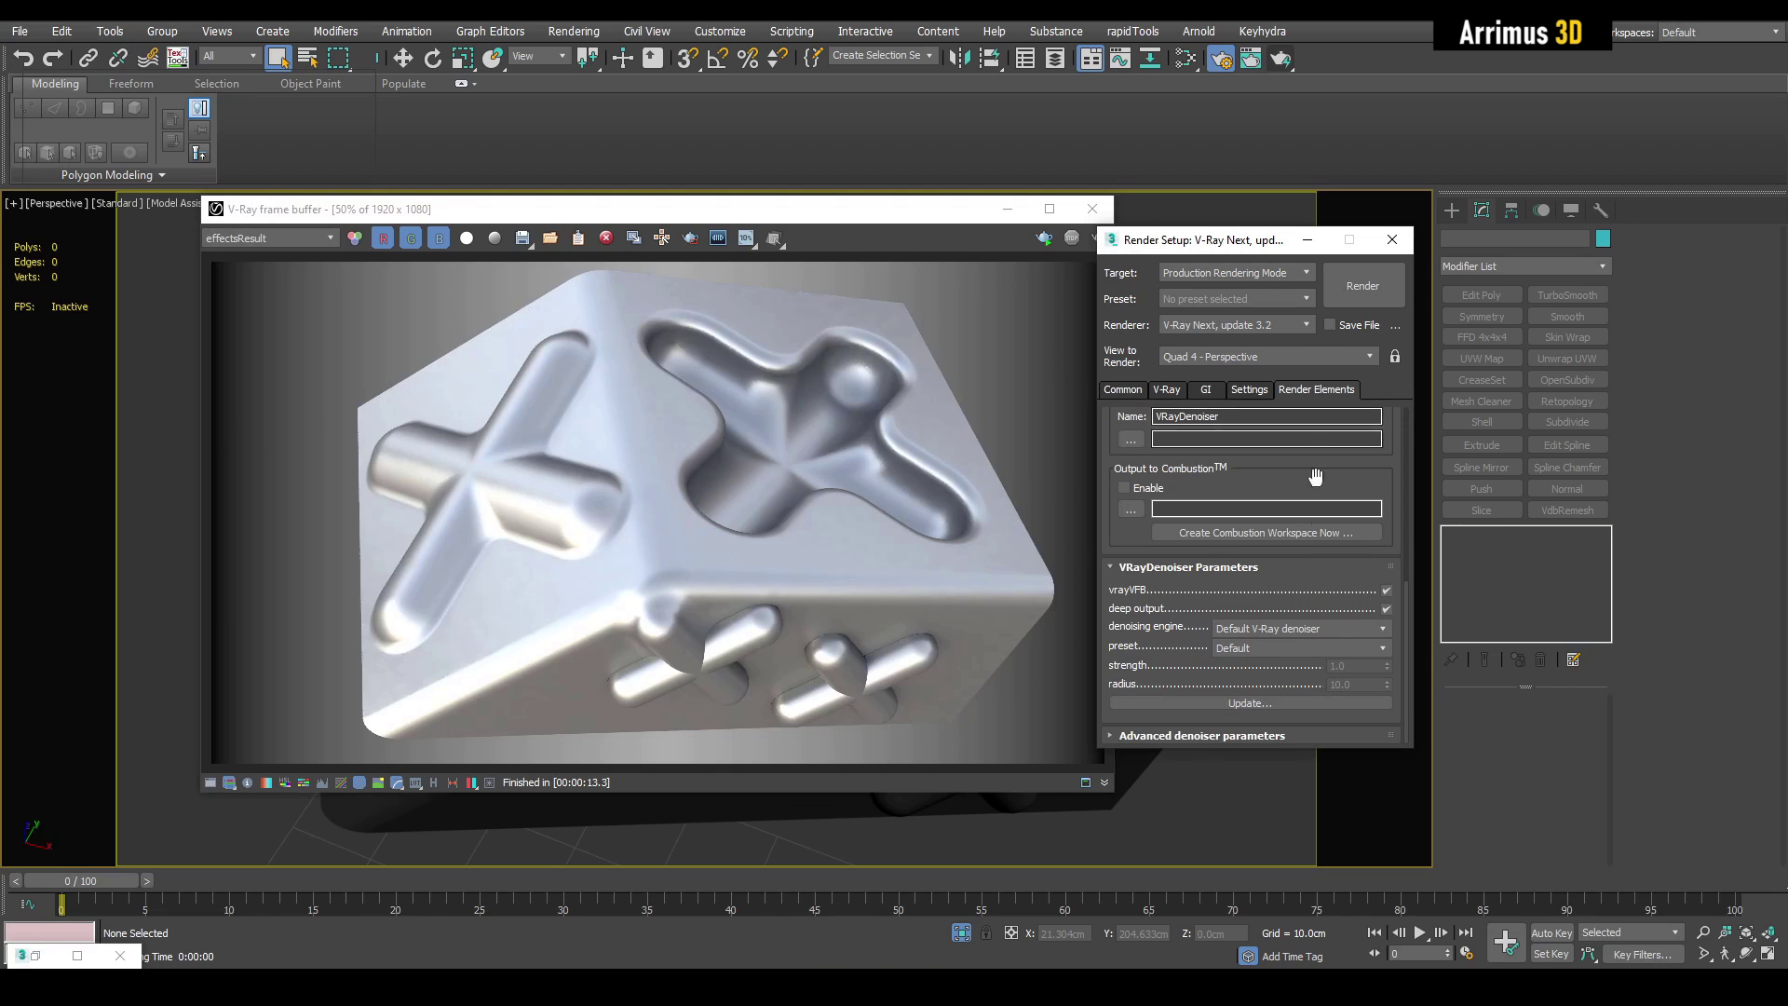
Step: Check the denoising engine and preset options, leaving the preset at Default
{"action": "left_click", "coordinate": [1254, 630]}
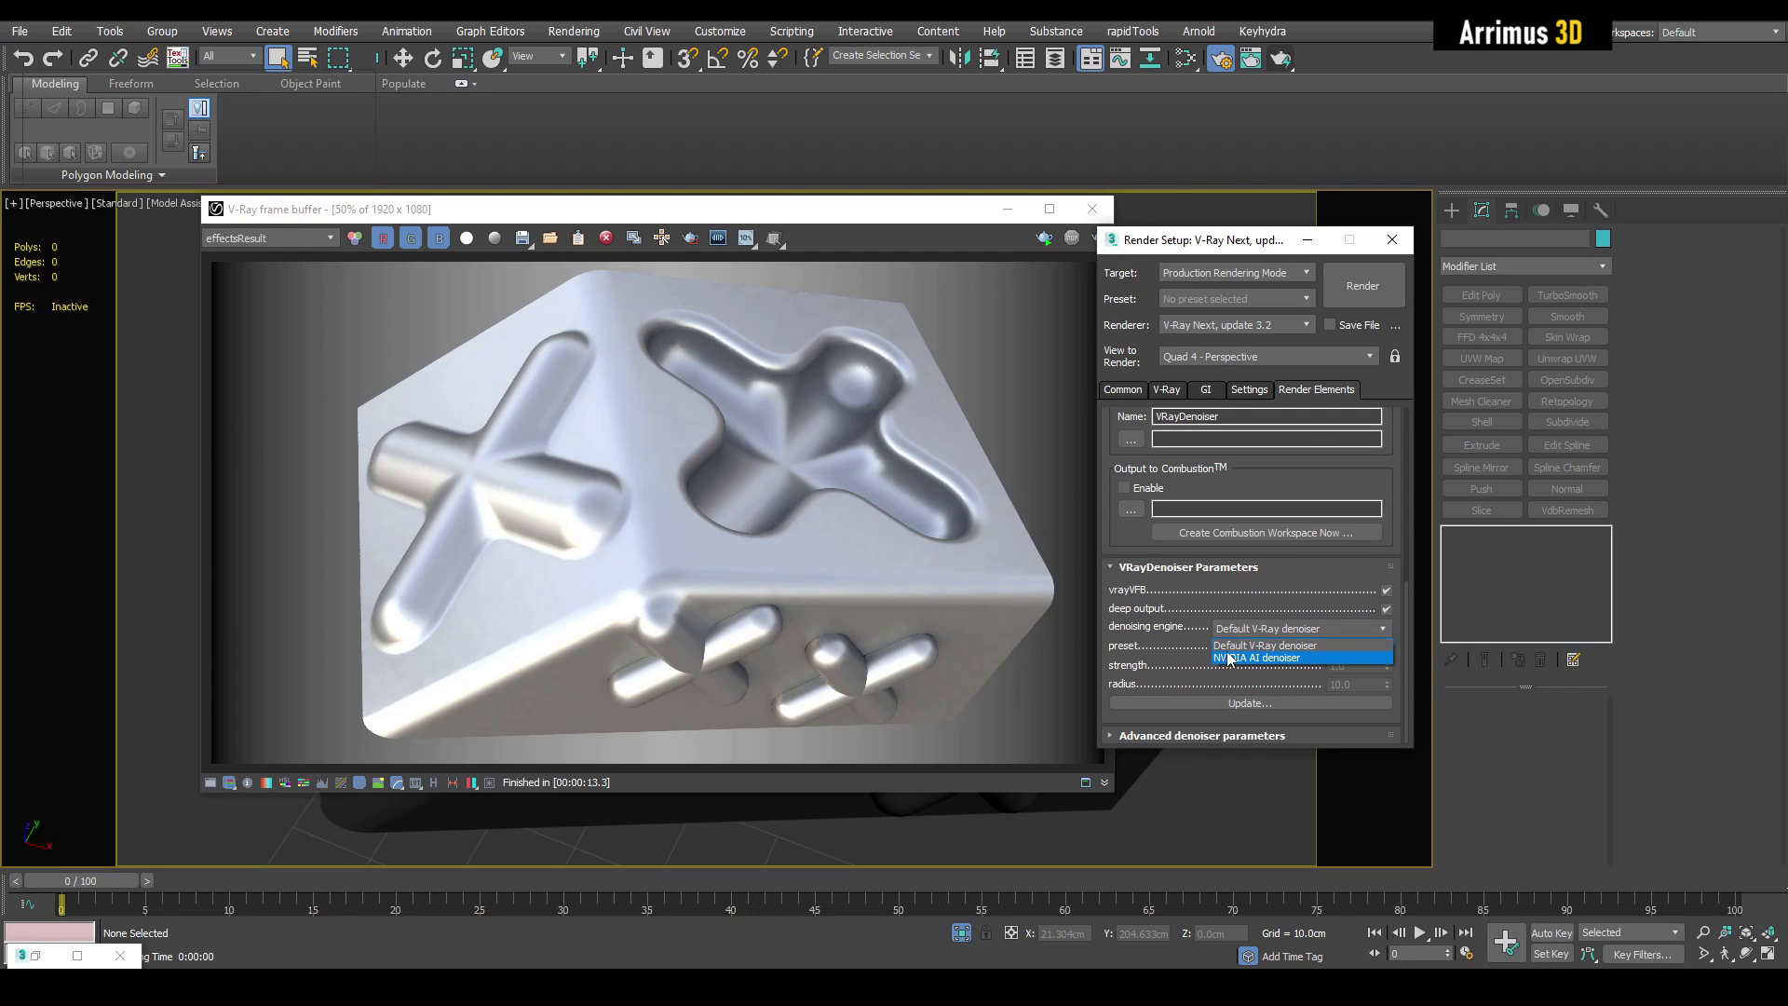
{"action": "left_click", "coordinate": [1185, 651]}
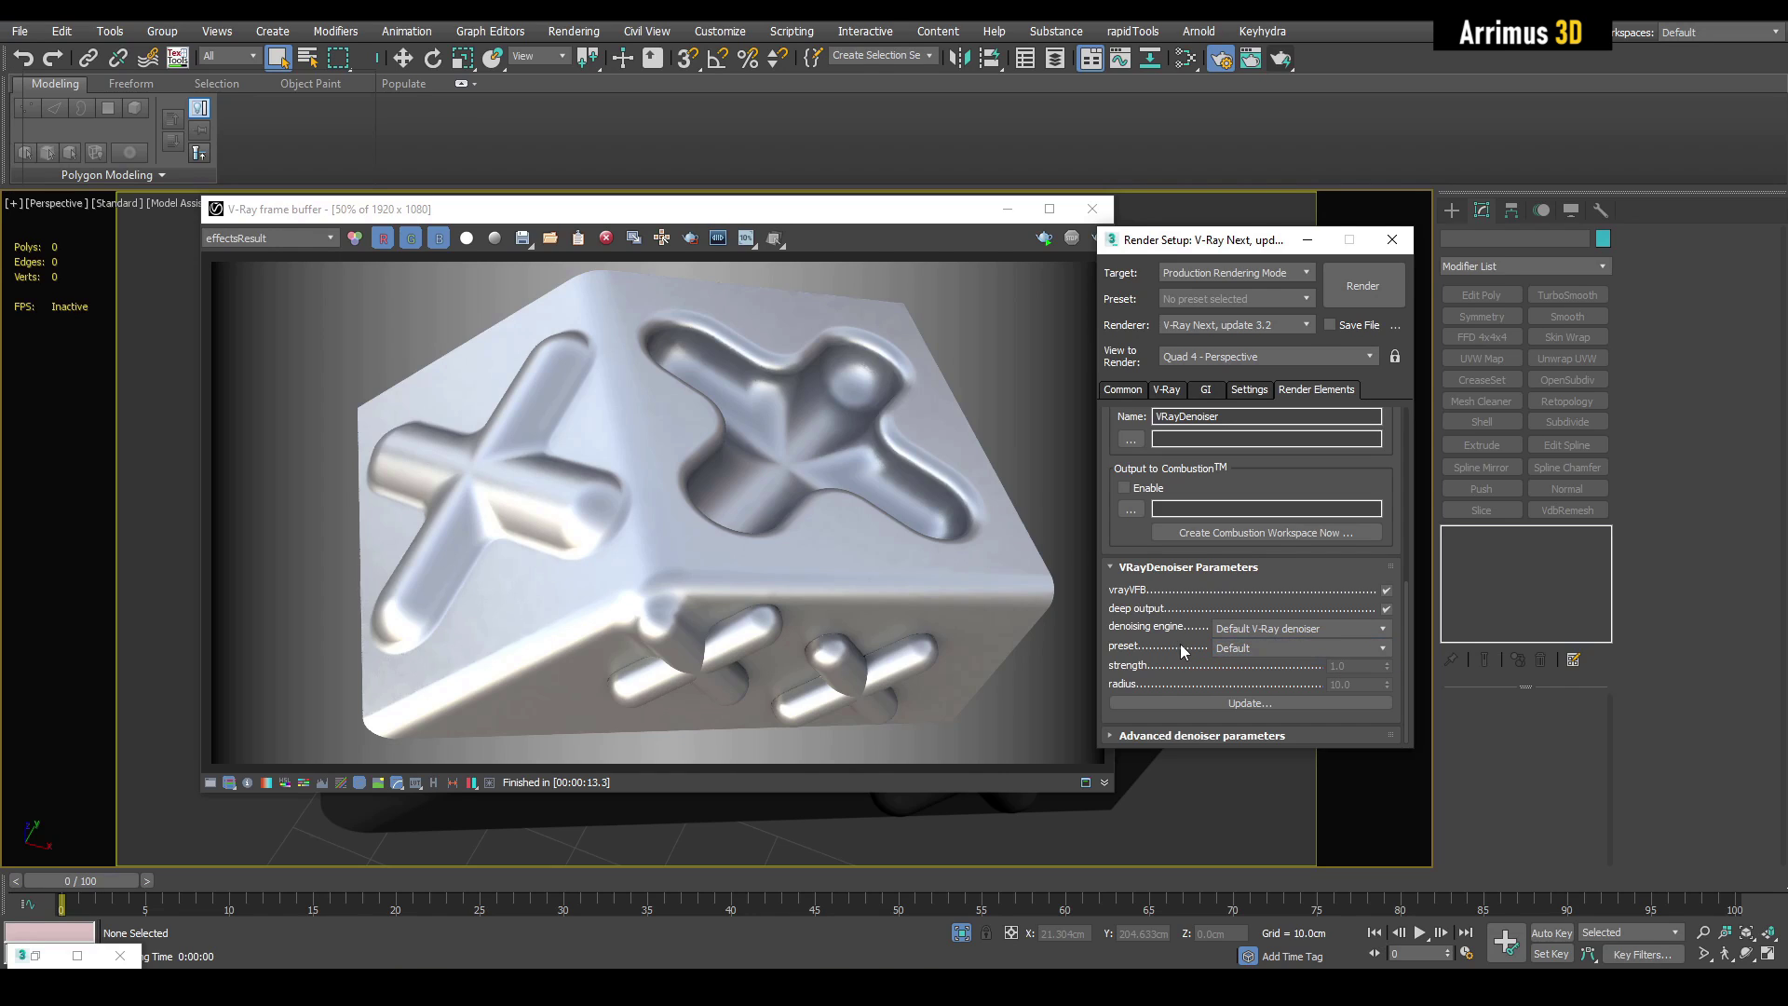
{"action": "left_click", "coordinate": [1268, 649]}
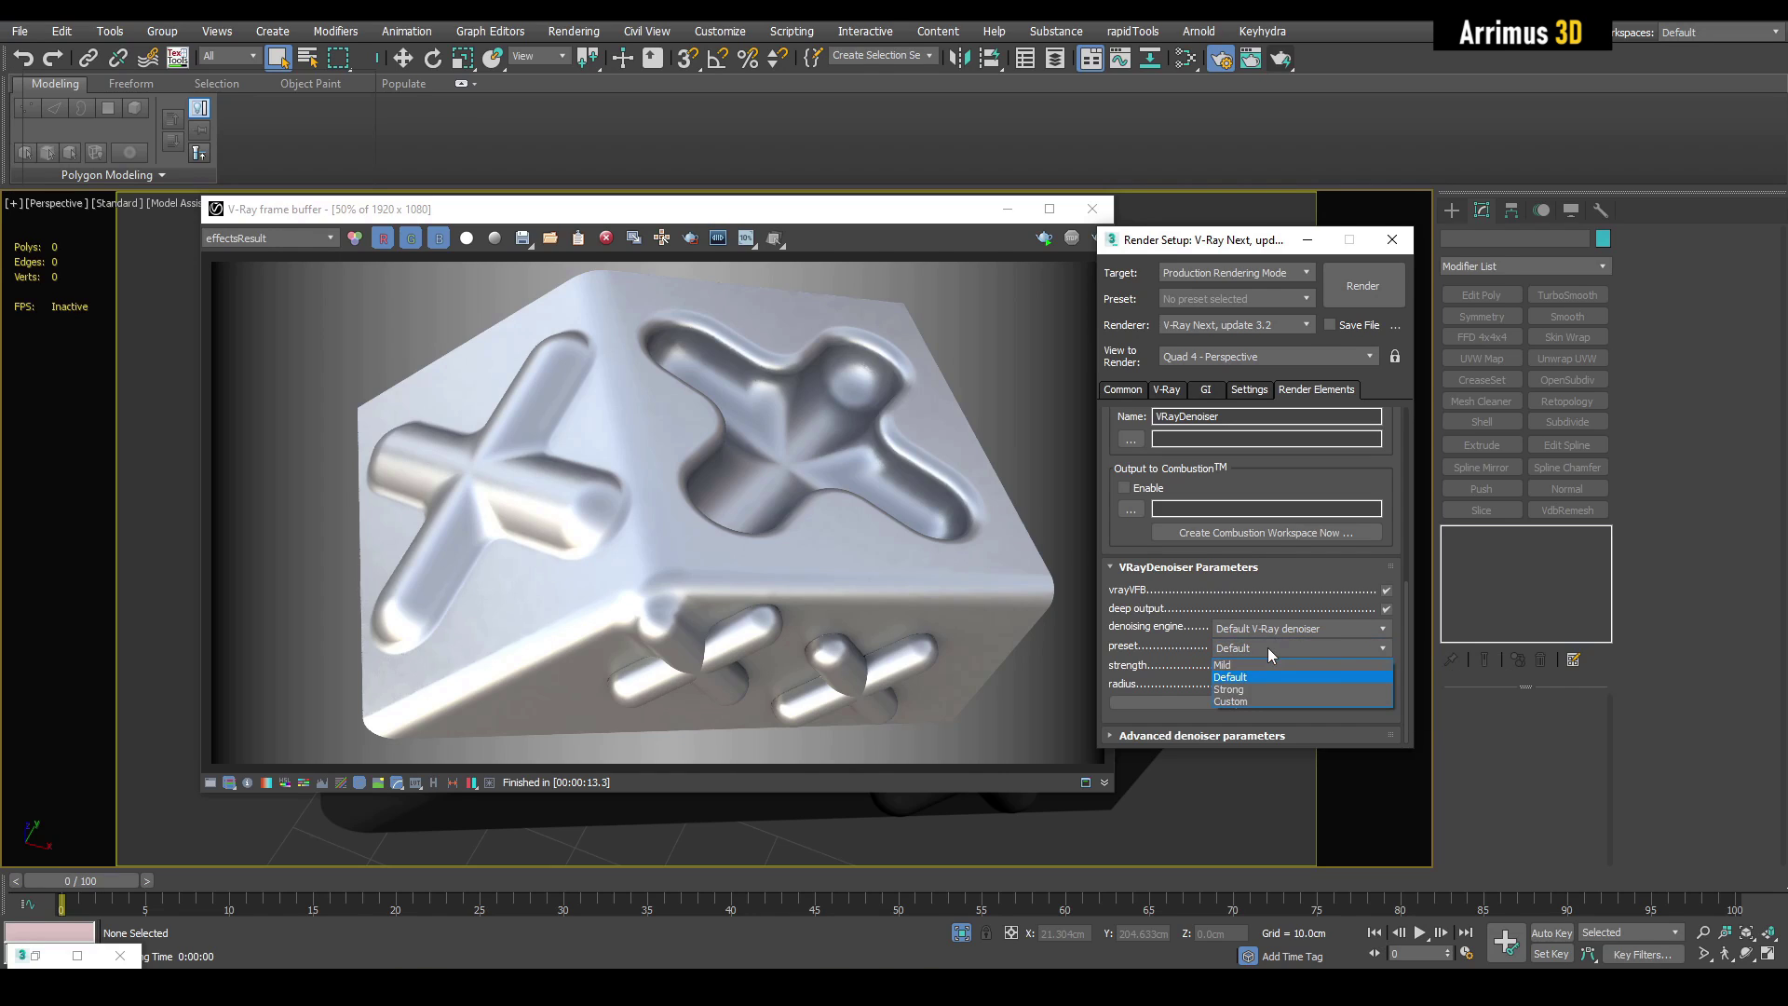
{"action": "left_click", "coordinate": [1183, 652]}
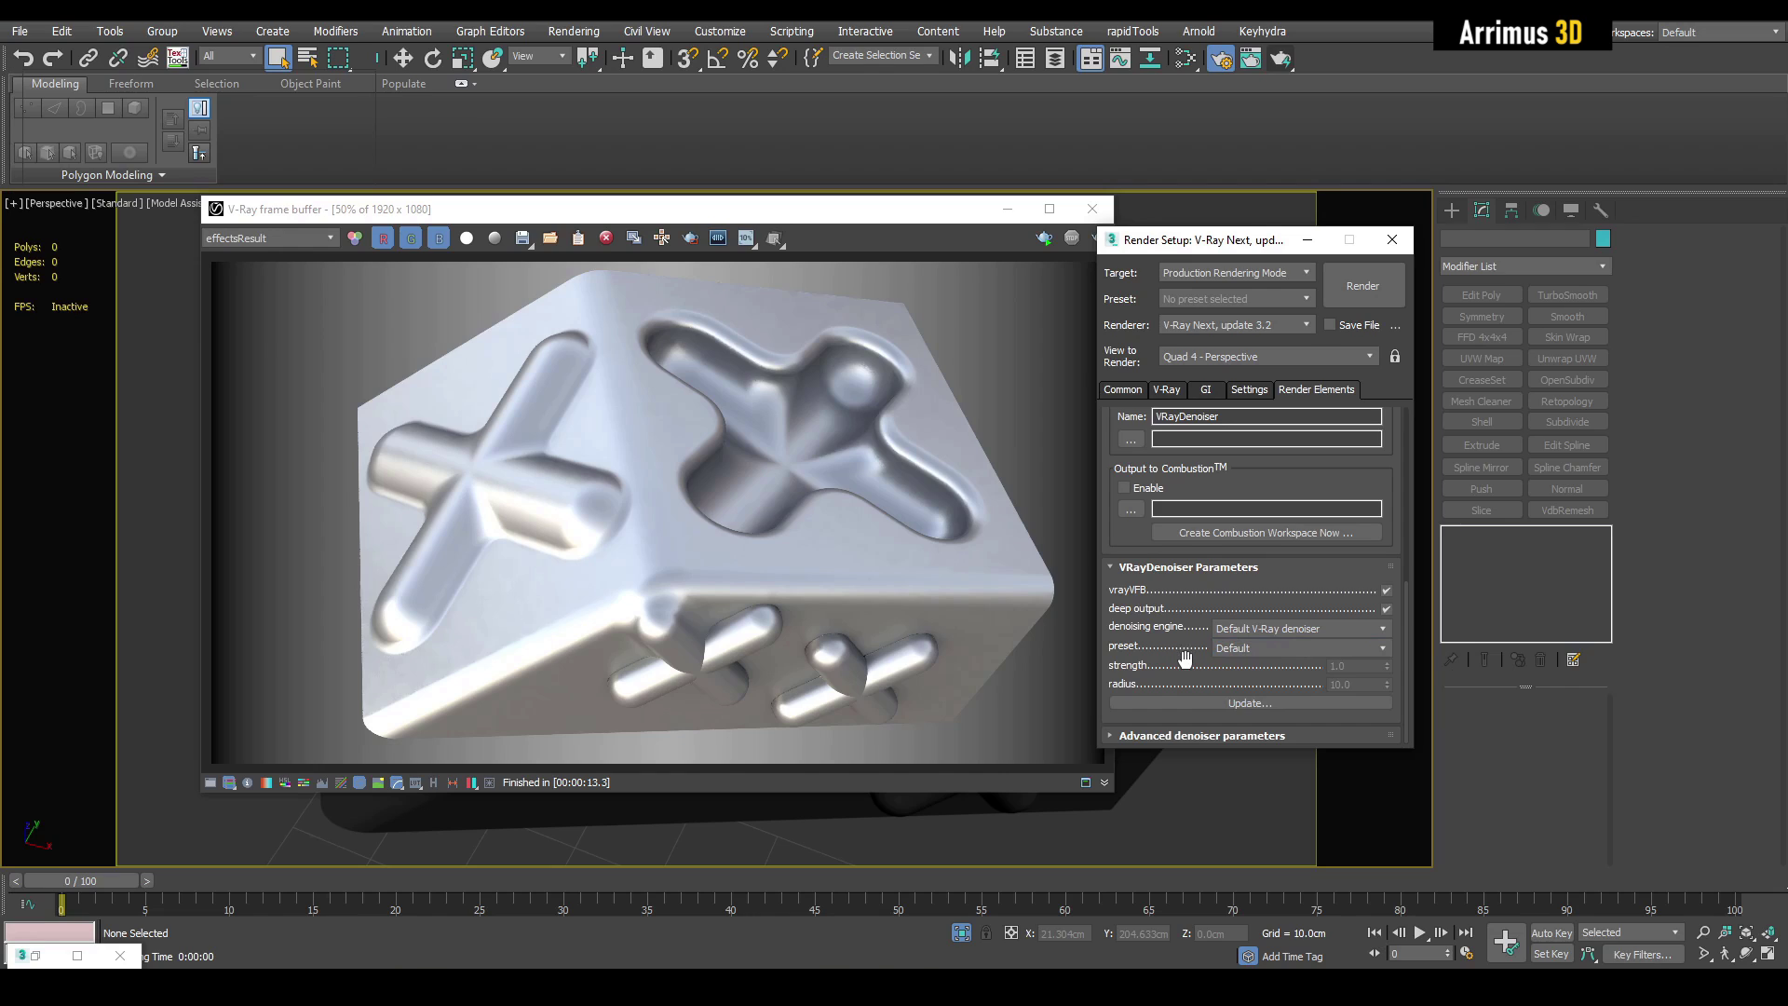
{"action": "left_click", "coordinate": [1265, 652]}
{"action": "left_click", "coordinate": [1243, 704]}
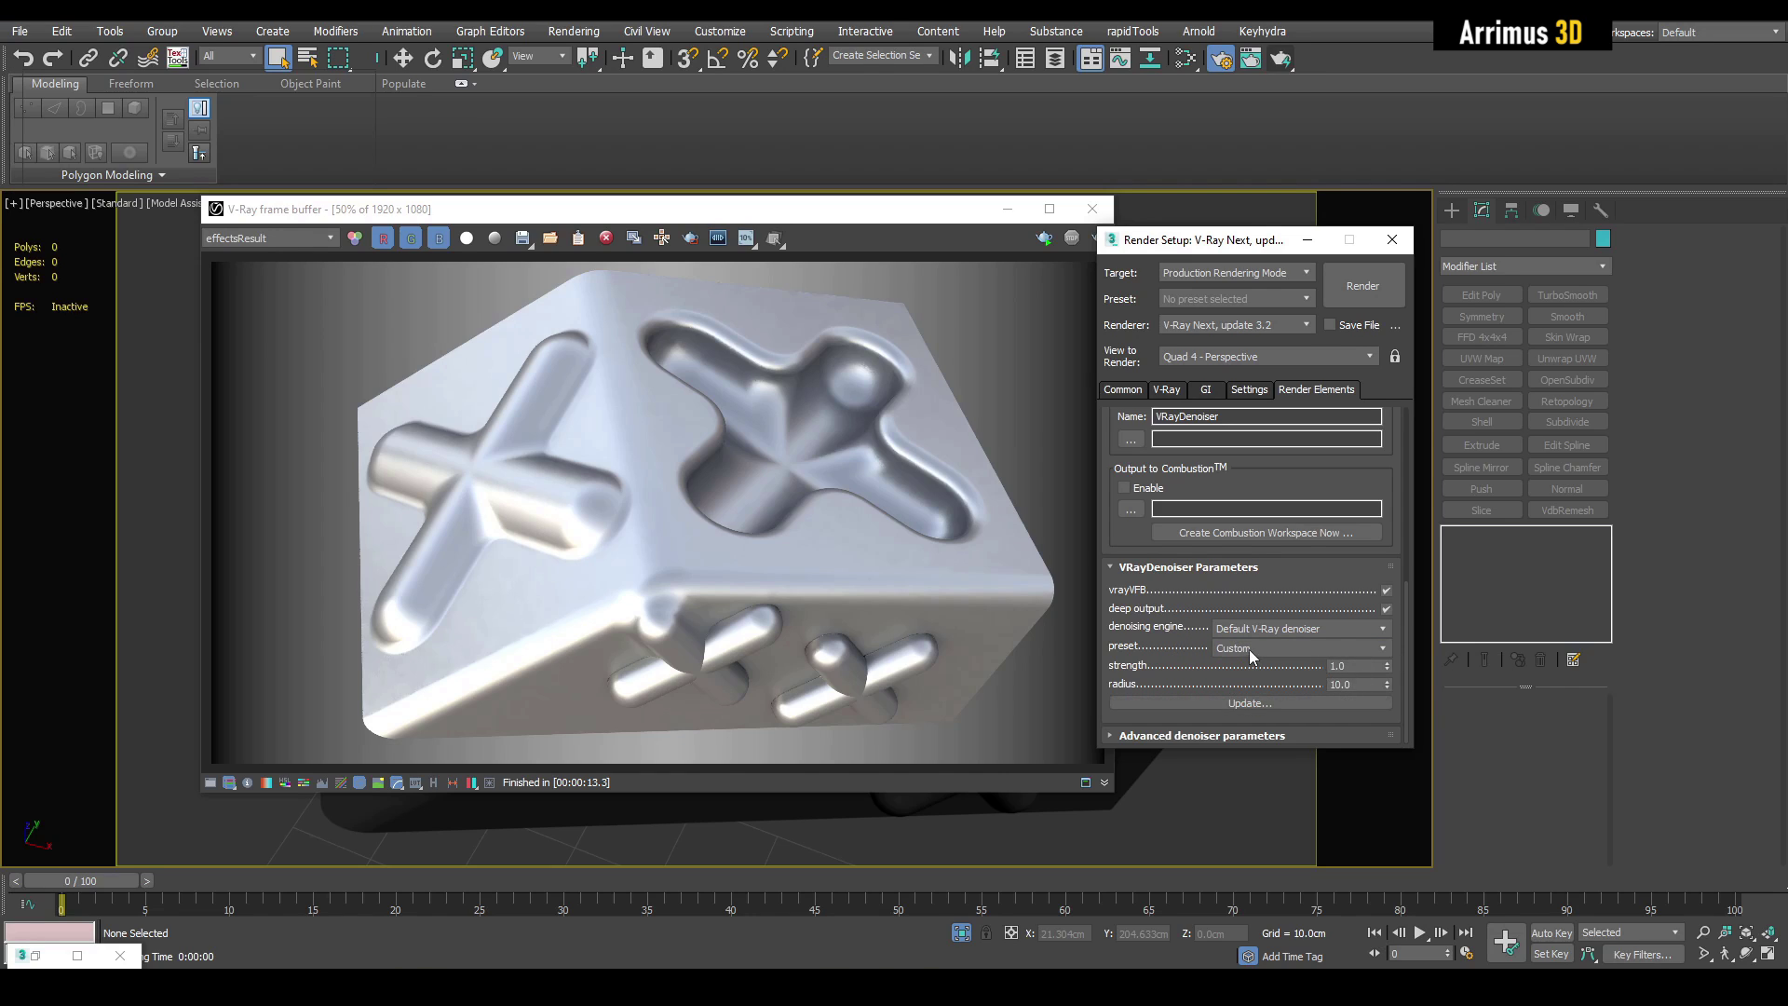
{"action": "left_click", "coordinate": [1251, 652]}
{"action": "left_click", "coordinate": [1257, 678]}
Step: Expand the Advanced denoiser parameters rollout
{"action": "scroll", "coordinate": [1407, 567], "scroll_direction": "up", "scroll_amount": 5}
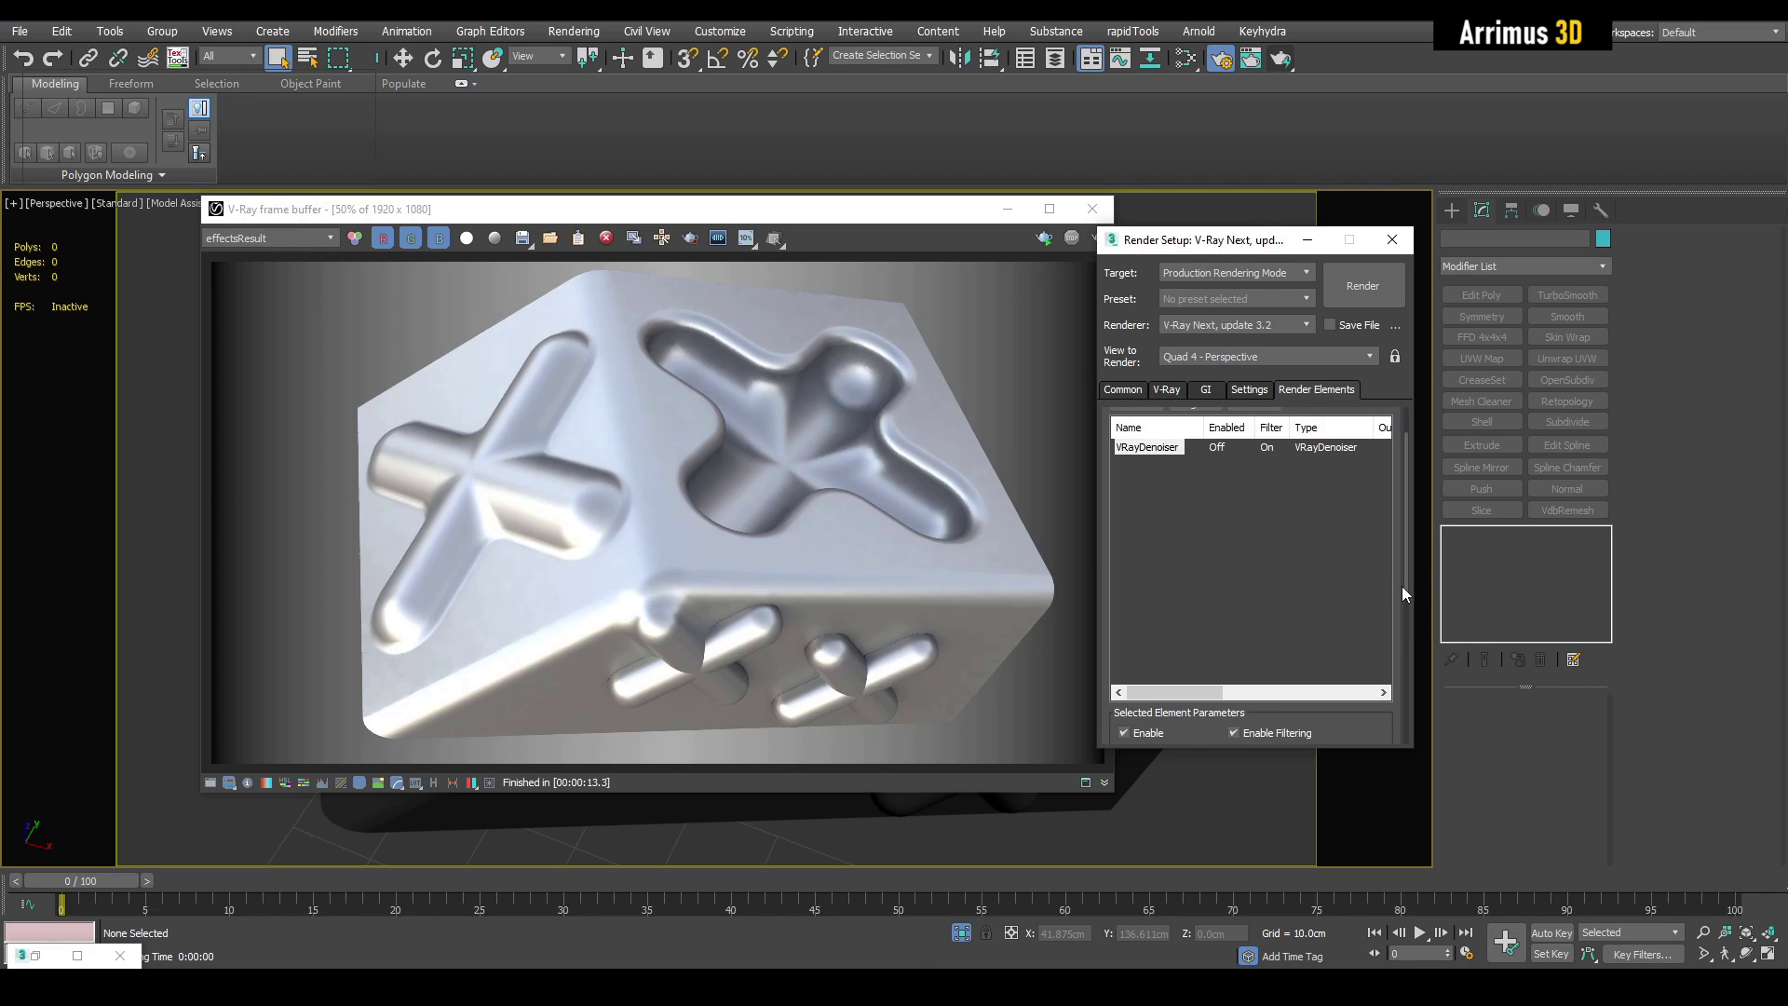
{"action": "left_click_drag", "start_coordinate": [1401, 585], "coordinate": [1411, 741]}
{"action": "left_click", "coordinate": [1262, 736]}
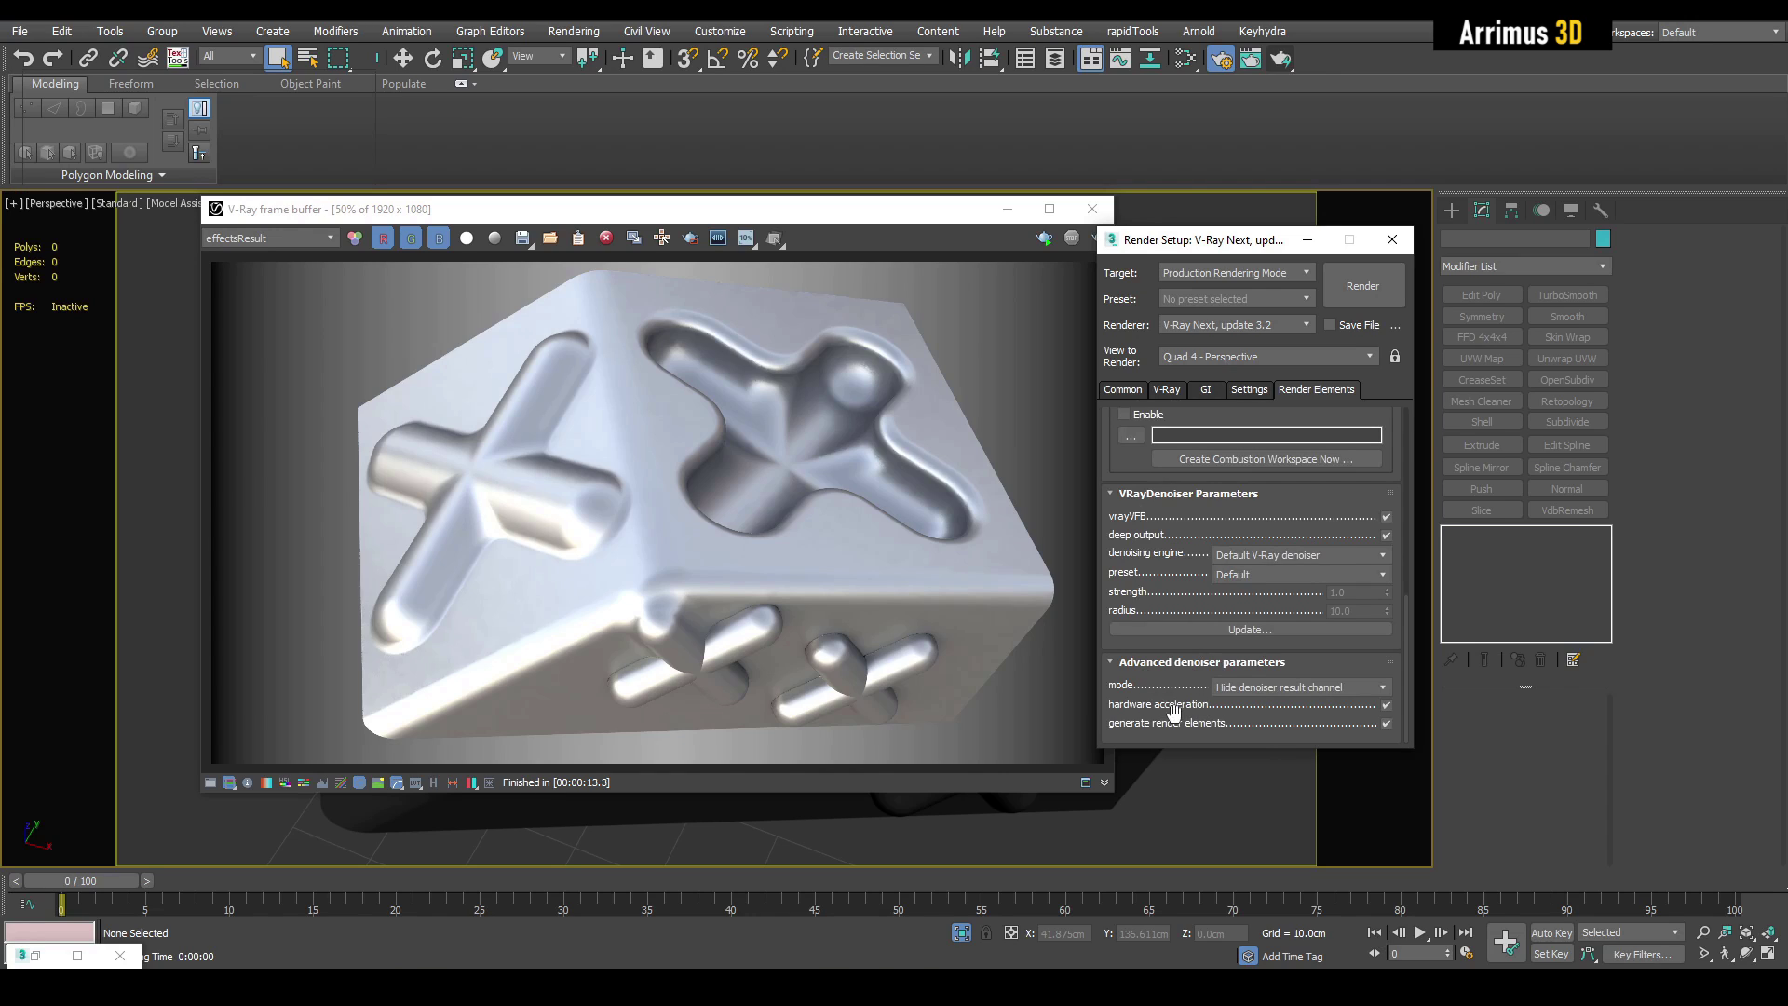
Step: Compare the RGB color channel, then return to the effectsResult image
{"action": "left_click", "coordinate": [310, 247]}
{"action": "left_click", "coordinate": [272, 256]}
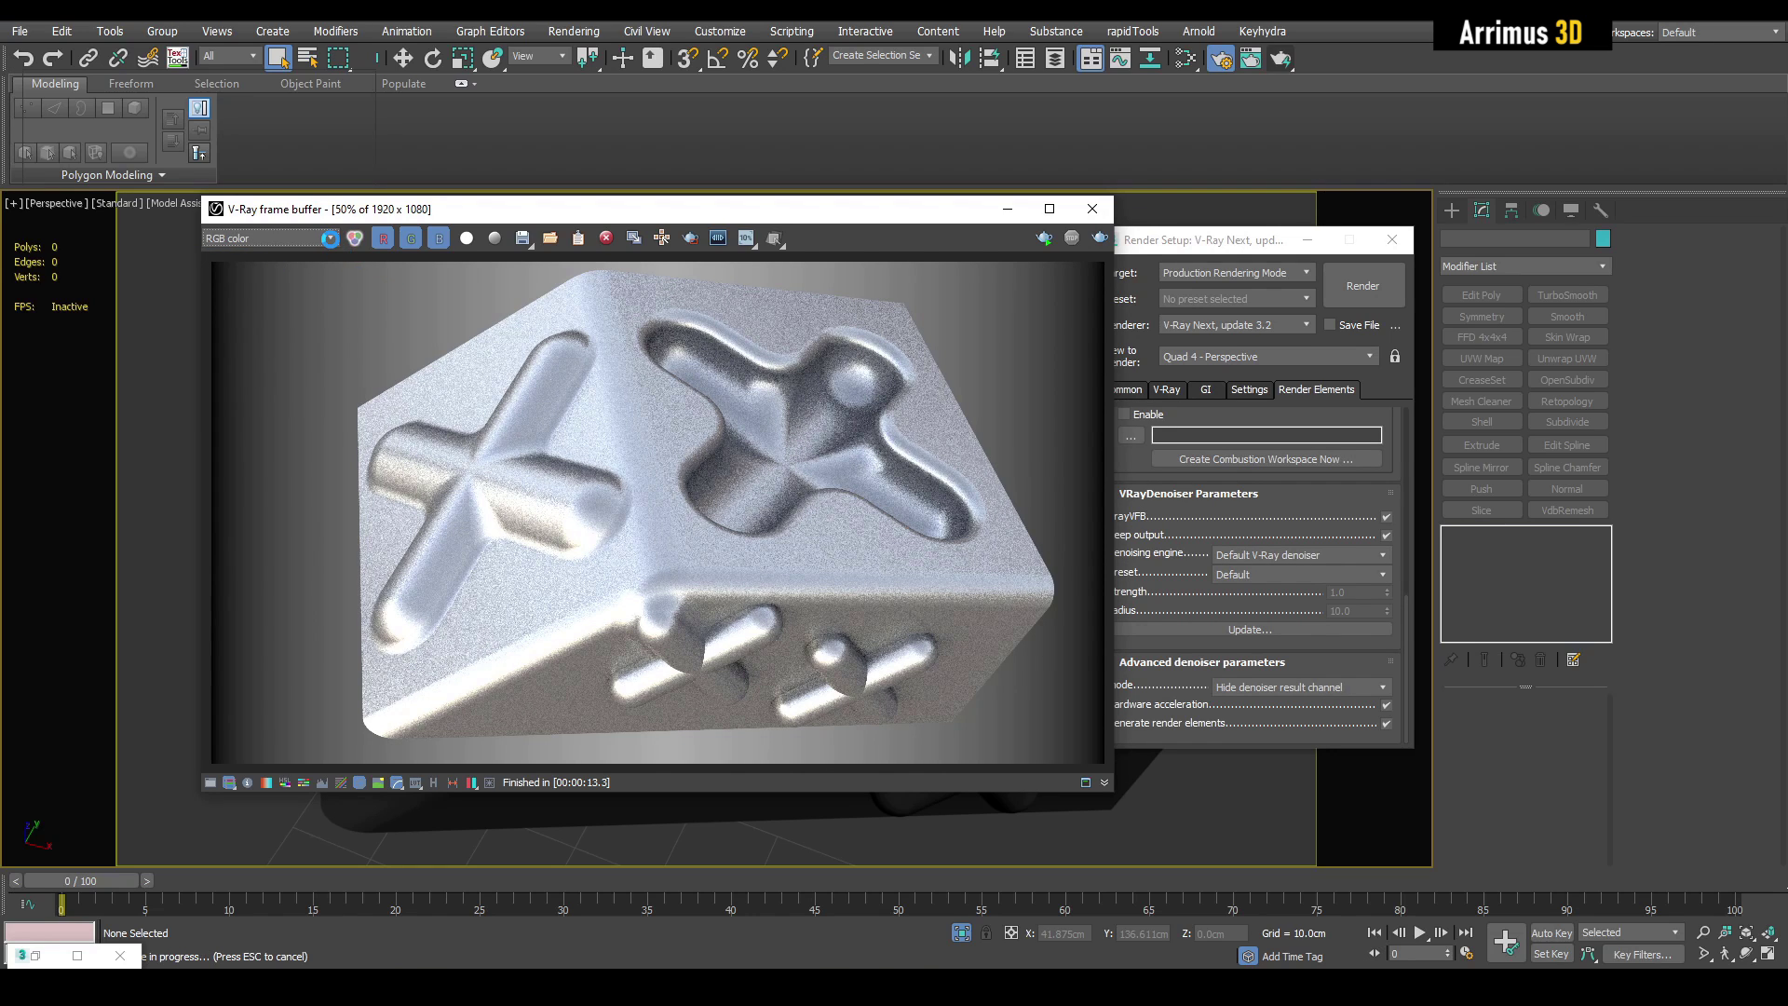
{"action": "left_click", "coordinate": [330, 238]}
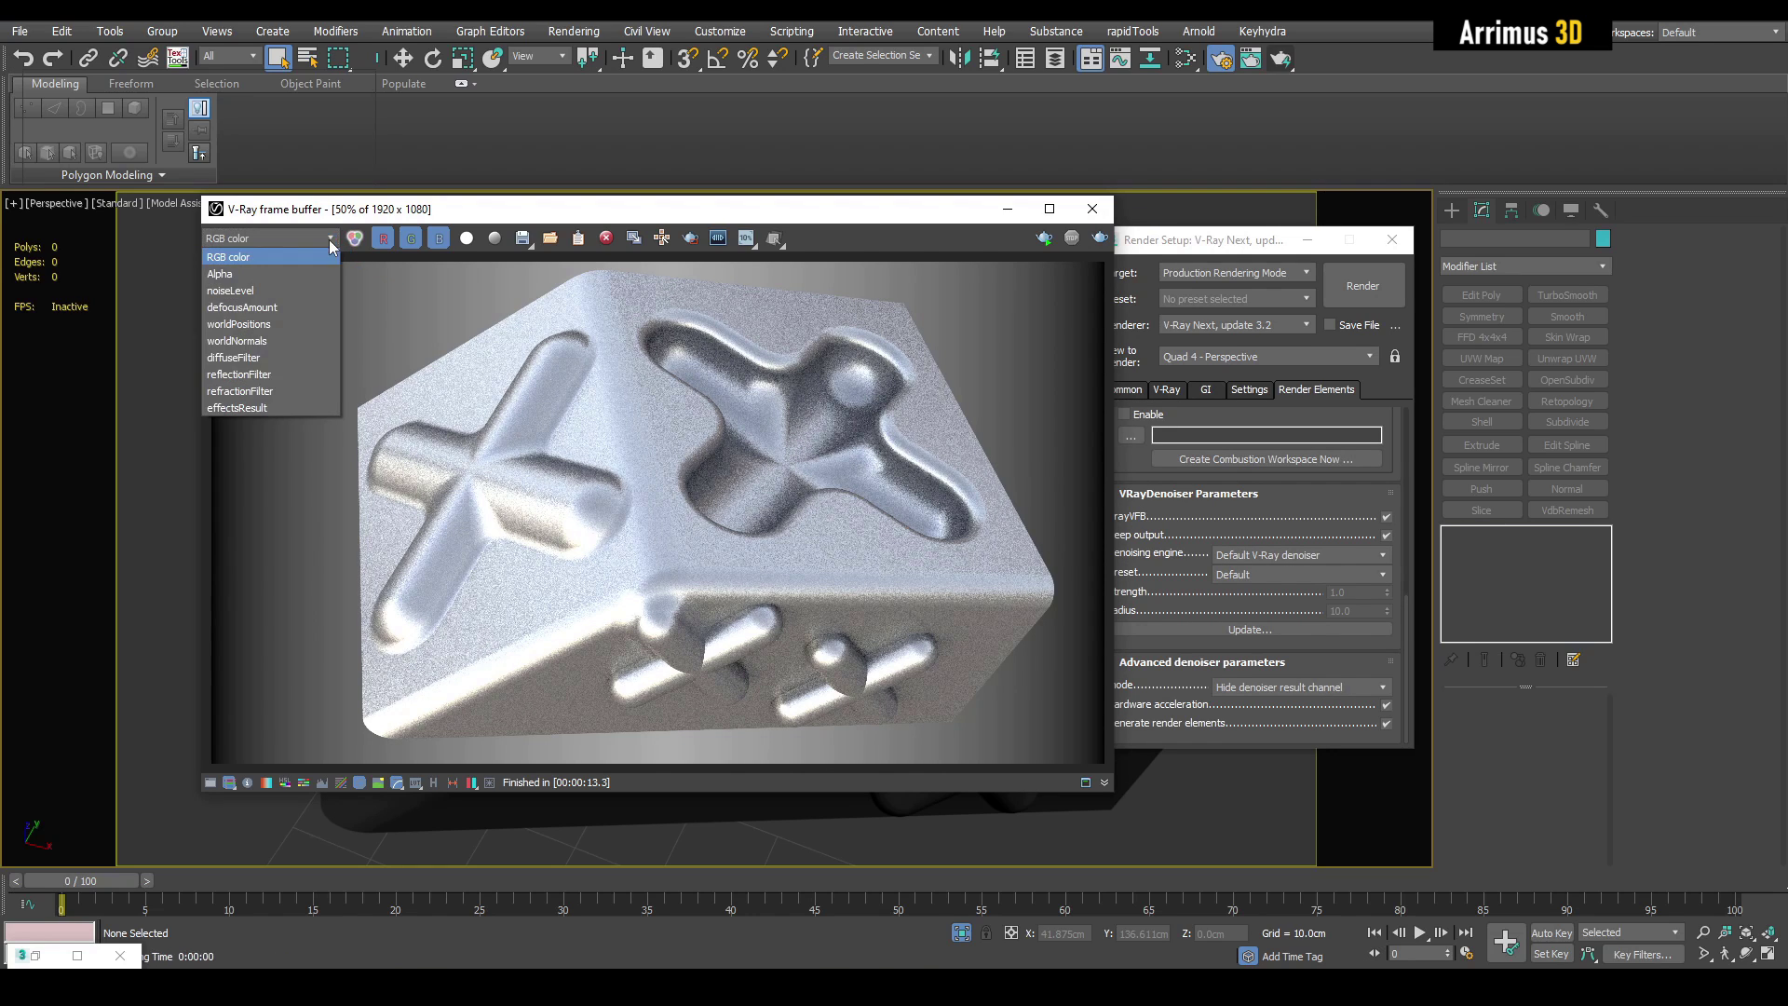
{"action": "left_click", "coordinate": [281, 411]}
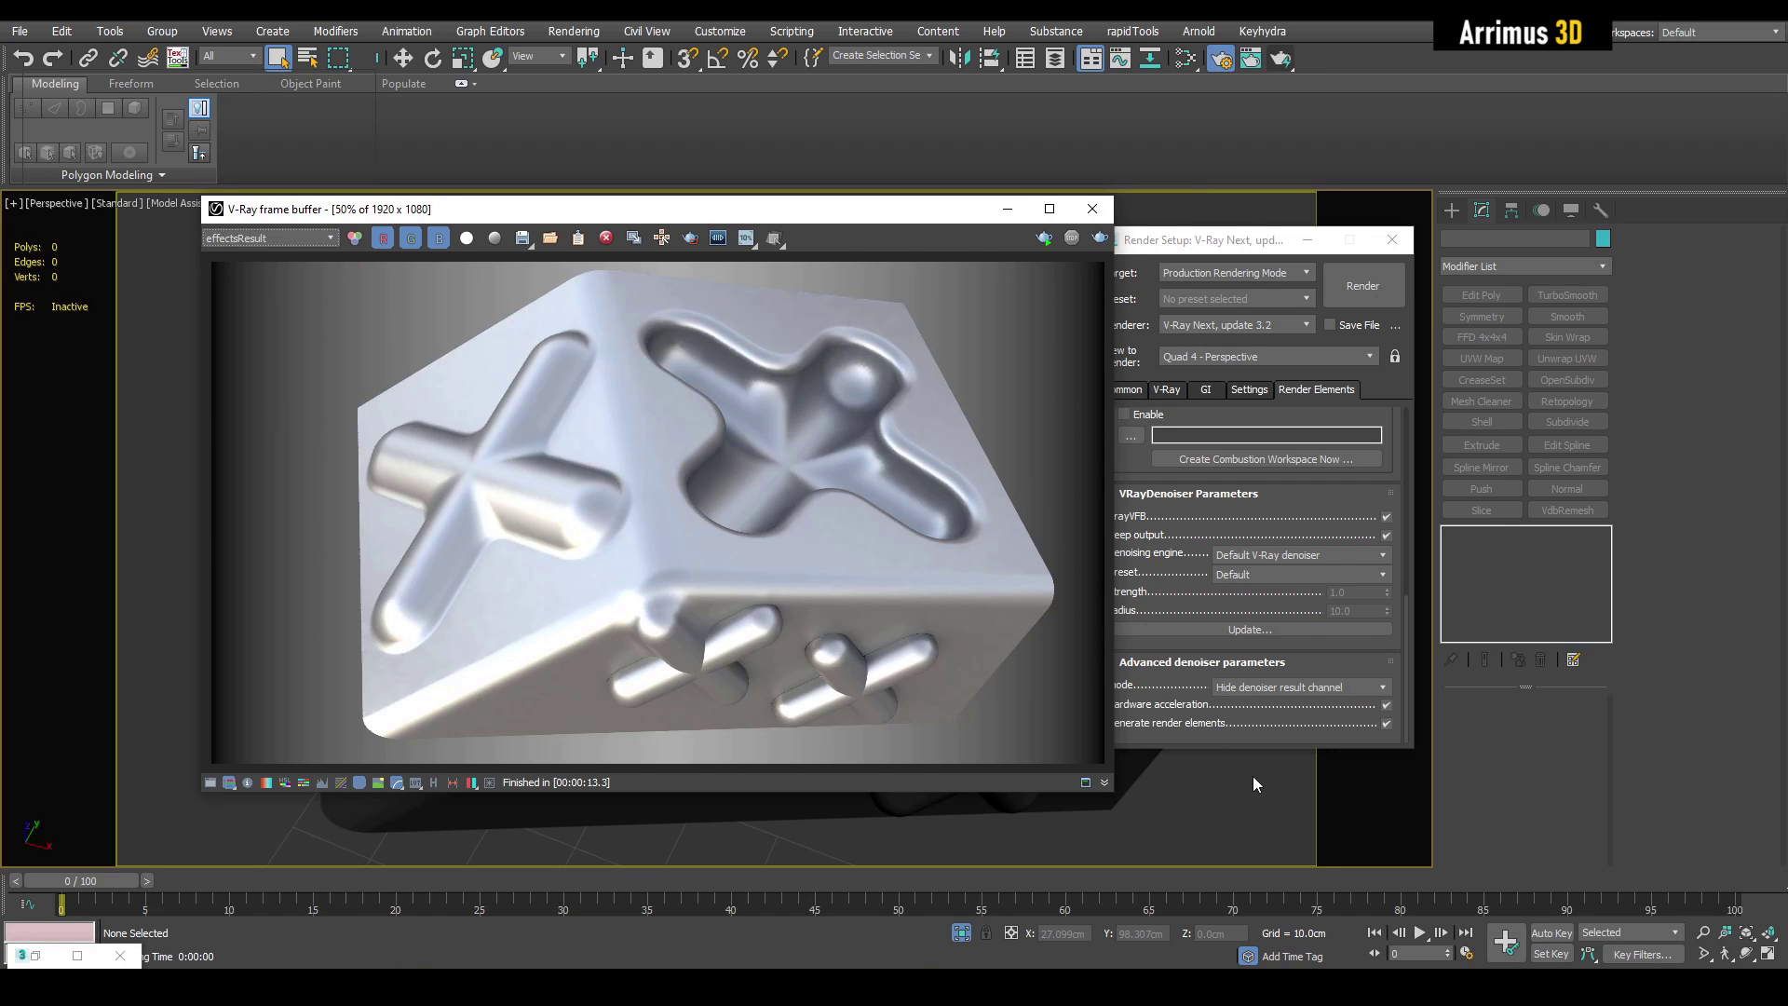